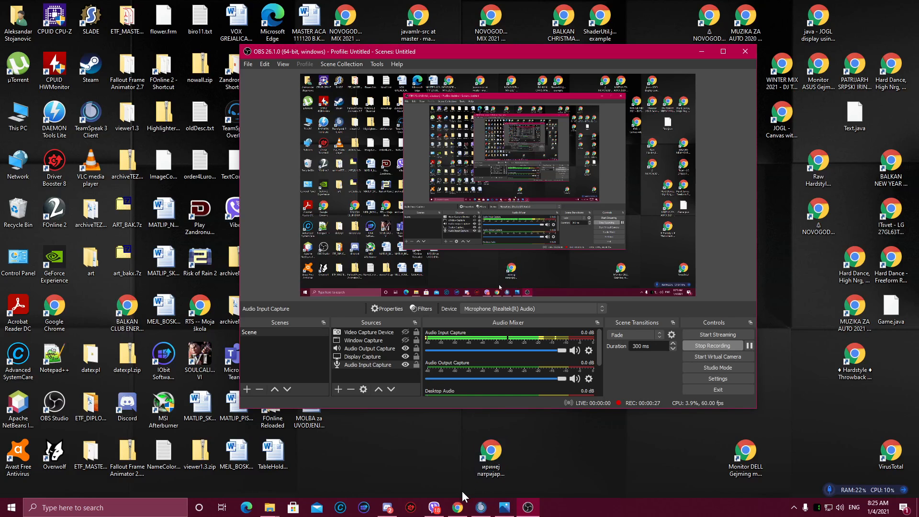
# Step: Open the FO2 HIGLIGHTER PROGRAM topic from the Tasks board of the FOnline 2 forum
pyautogui.click(458, 508)
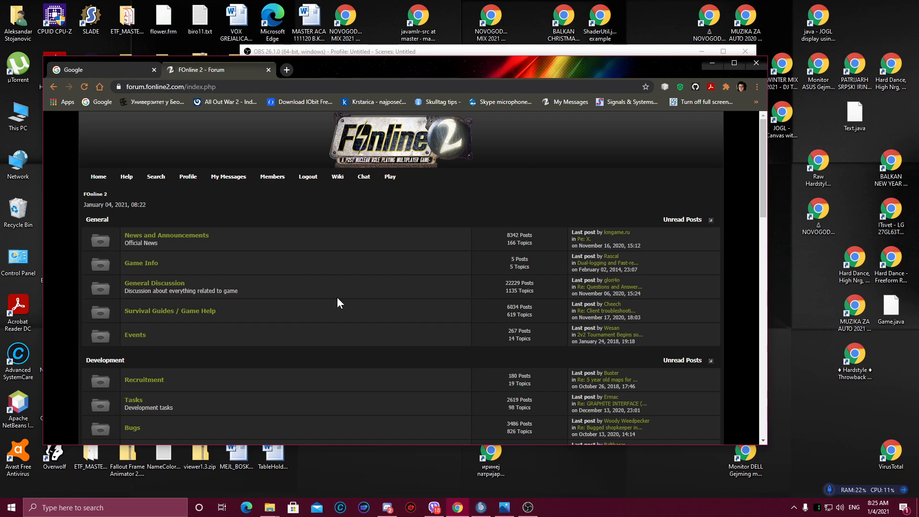
pyautogui.scroll(-1, 333, 296)
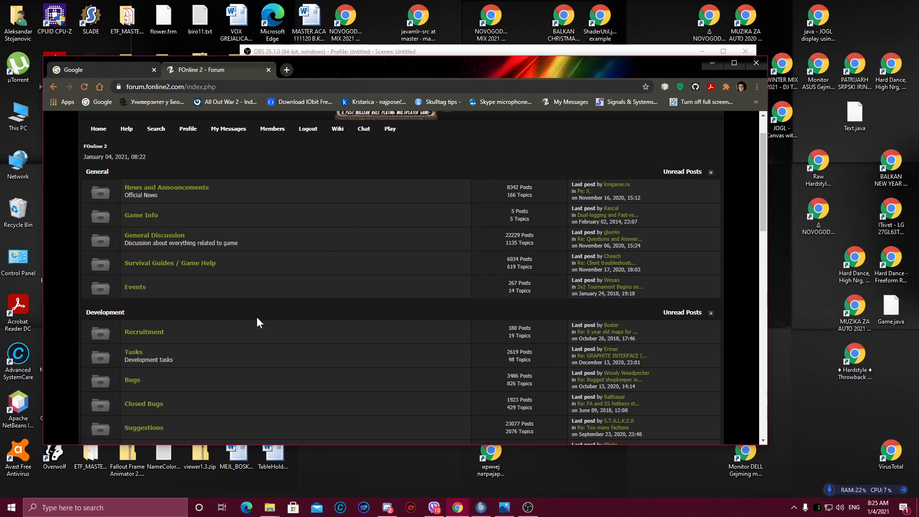
pyautogui.click(134, 354)
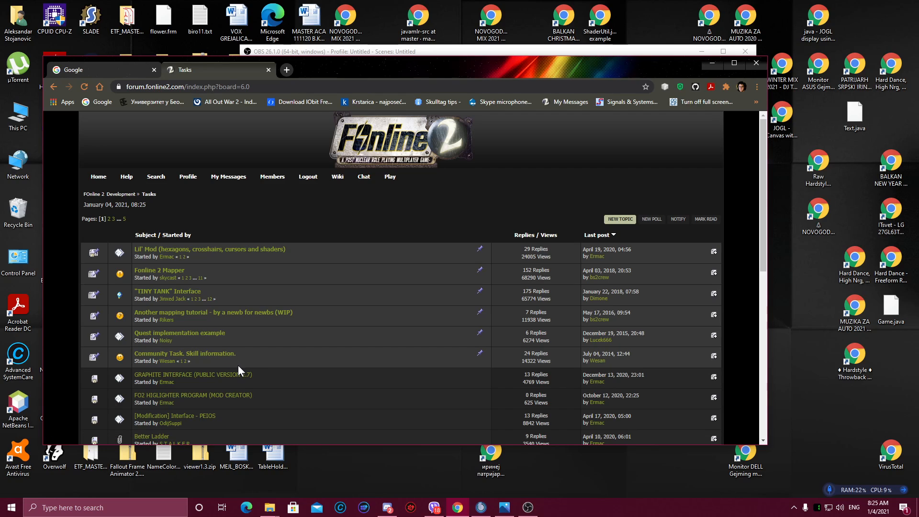
pyautogui.click(222, 396)
pyautogui.scroll(-1, 352, 337)
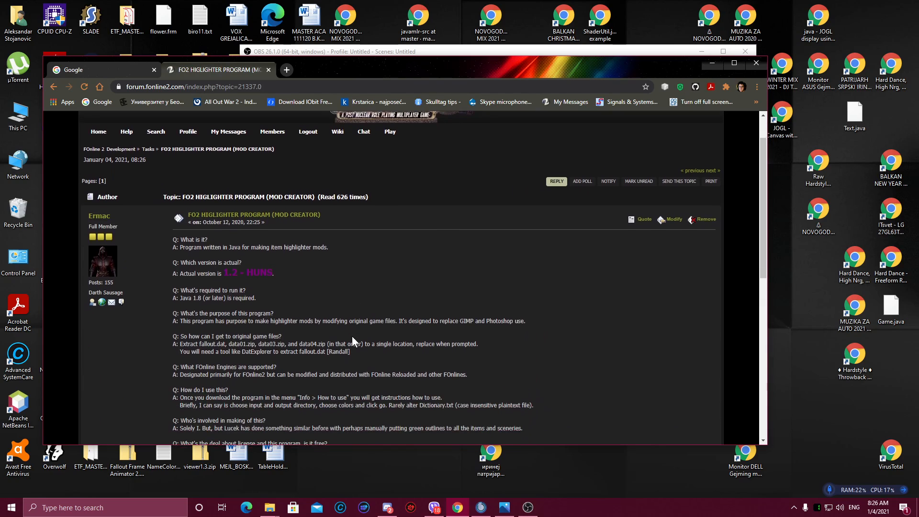
# Step: Maximize the browser, open the Program download MediaFire link in a new tab, and return to the forum topic
pyautogui.click(735, 62)
pyautogui.scroll(-1, 351, 243)
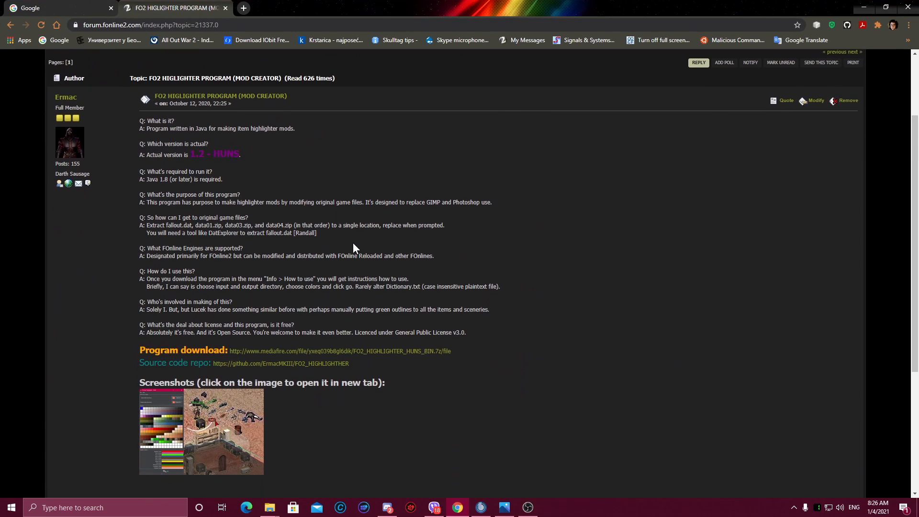
pyautogui.scroll(-1, 353, 243)
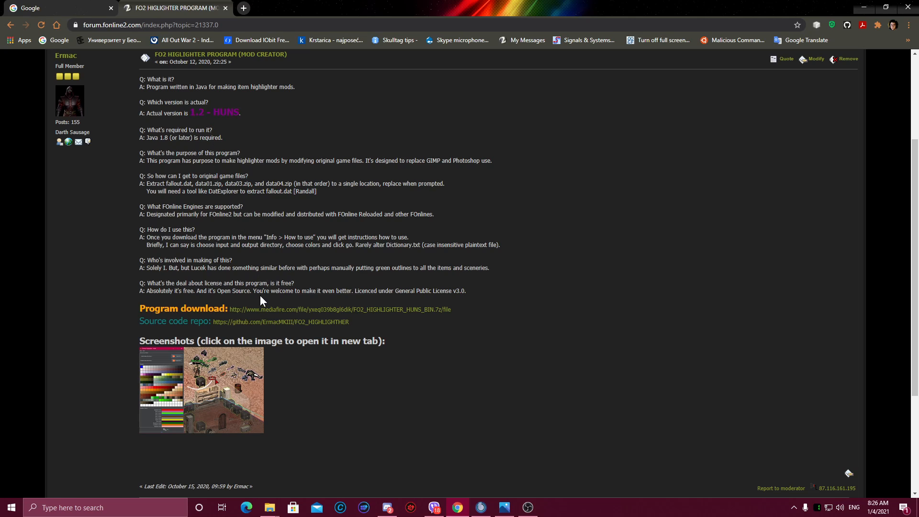
pyautogui.rightClick(294, 308)
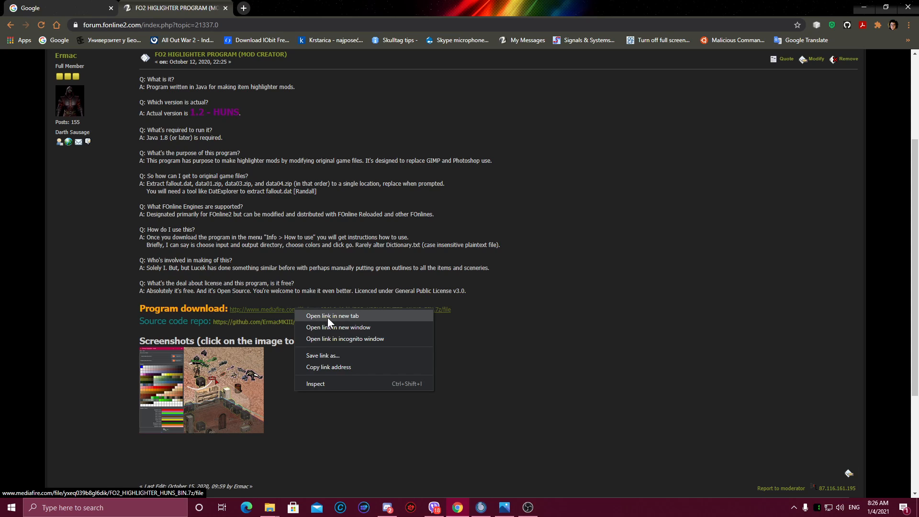
pyautogui.click(328, 318)
pyautogui.click(294, 7)
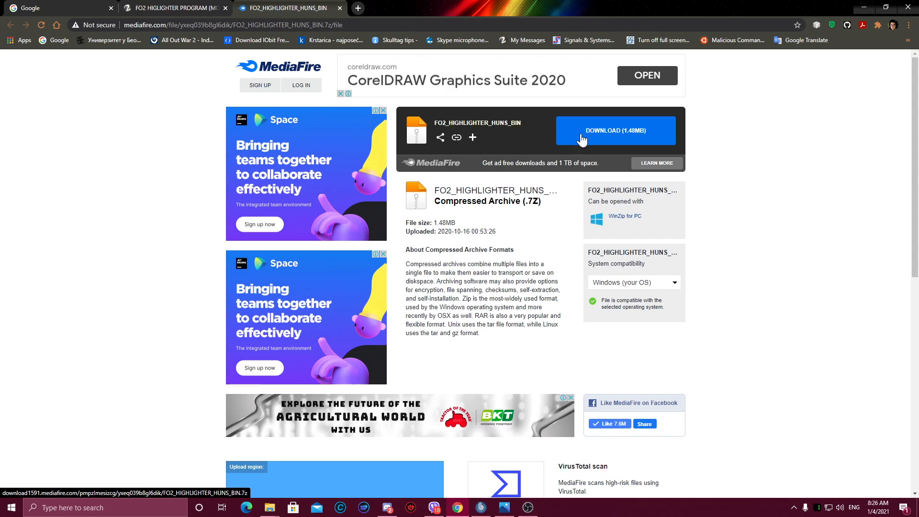
pyautogui.click(156, 12)
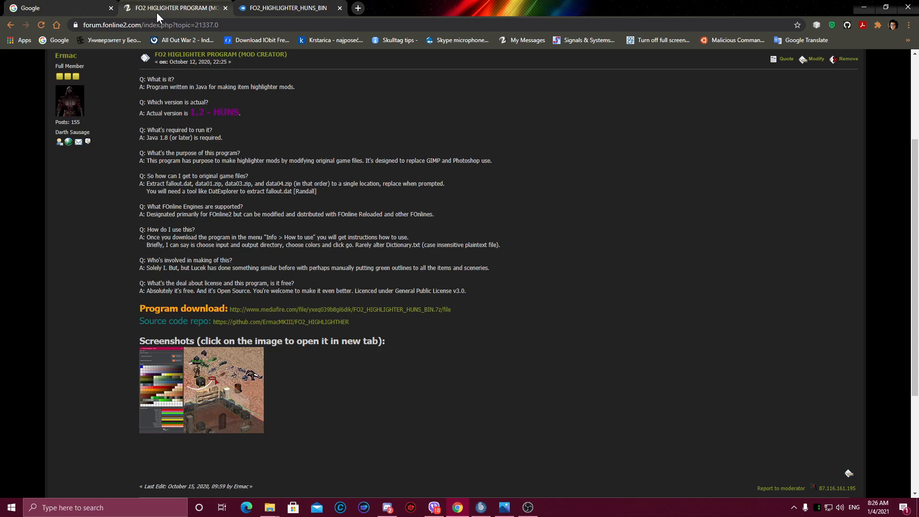
# Step: Open the Source code repo GitHub link in a new tab and scroll through the FO2_HIGHLIGHTHER repository page
pyautogui.rightClick(292, 320)
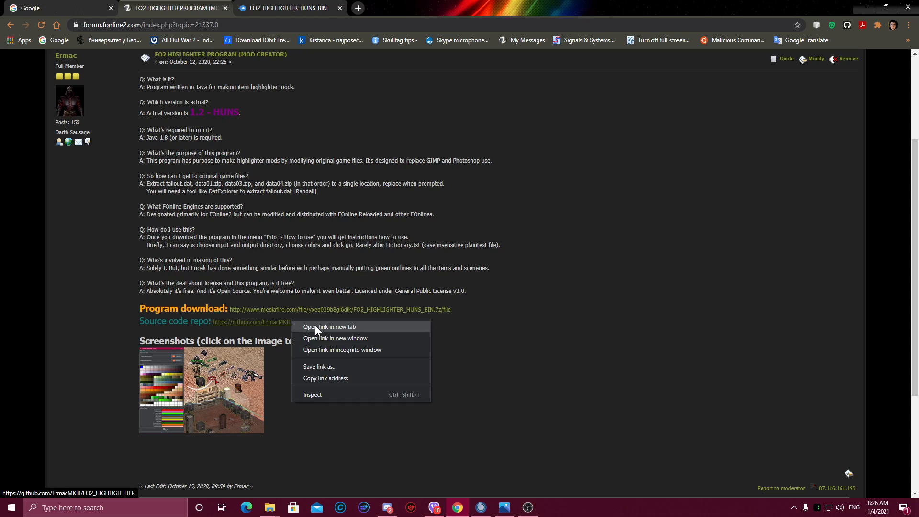
pyautogui.click(318, 326)
pyautogui.click(408, 10)
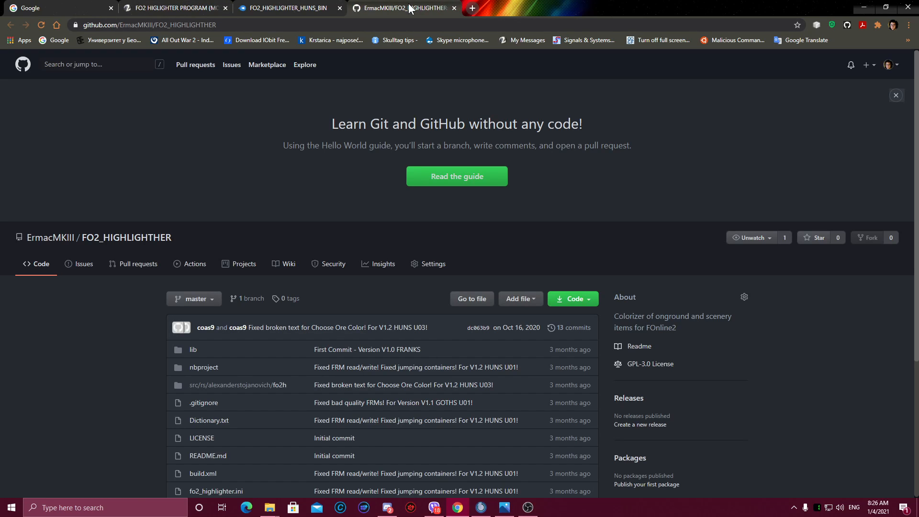
pyautogui.scroll(-2, 442, 191)
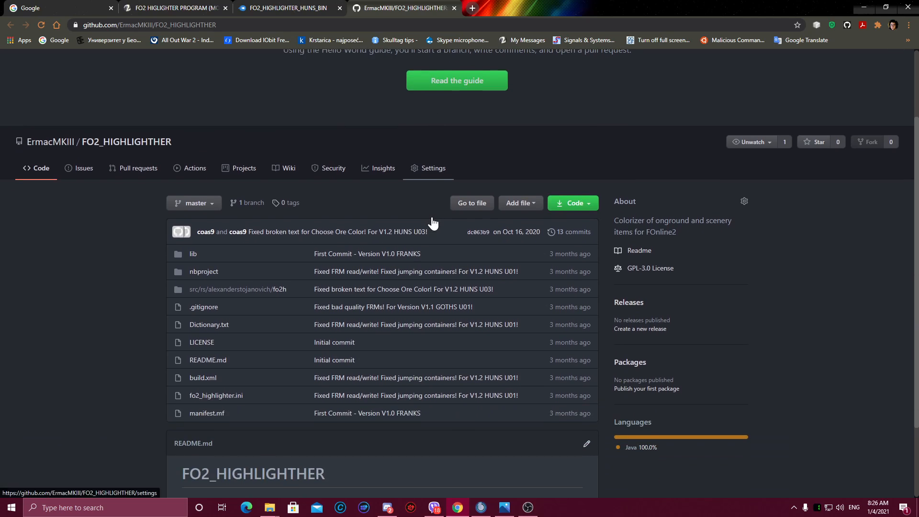
pyautogui.scroll(-1, 431, 217)
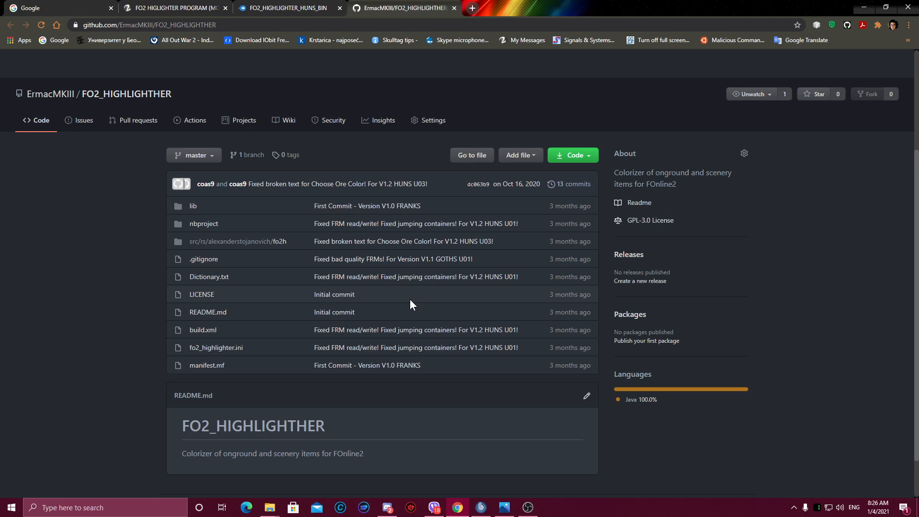
# Step: Minimize the browser and open the FO2_HIGHLIGHTER_HUNS_BIN folder inside Documents in File Explorer
pyautogui.click(864, 15)
pyautogui.click(695, 56)
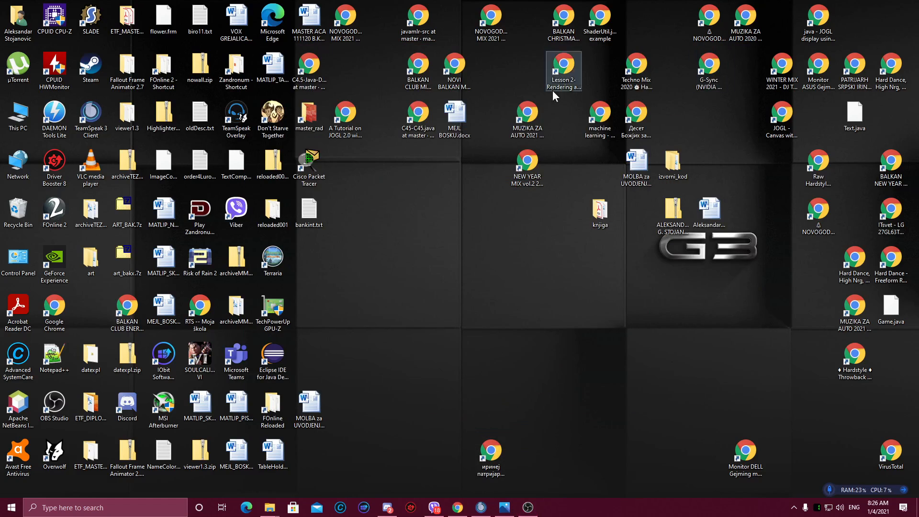
pyautogui.doubleClick(19, 119)
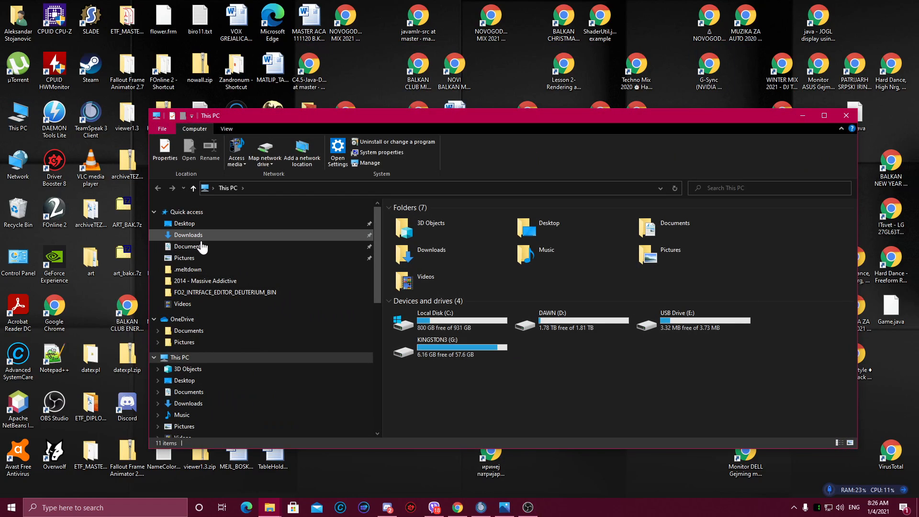
pyautogui.click(202, 249)
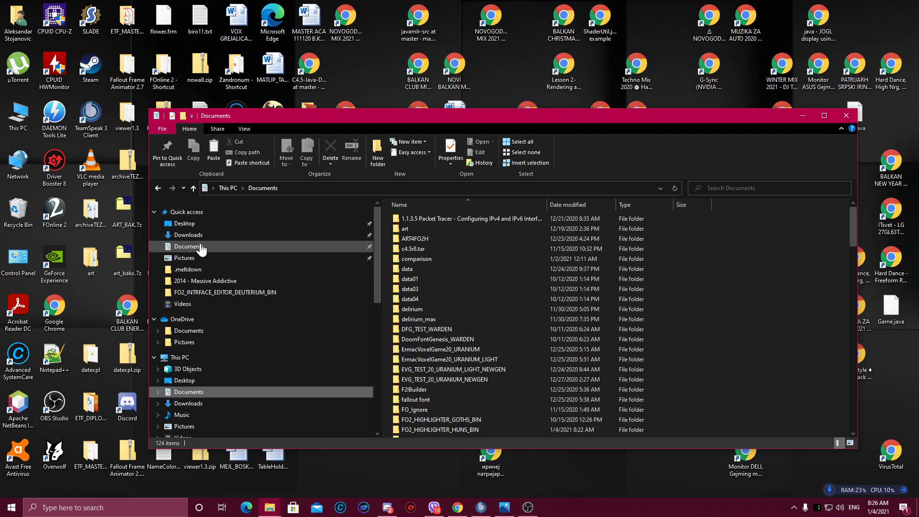
pyautogui.scroll(-1, 469, 348)
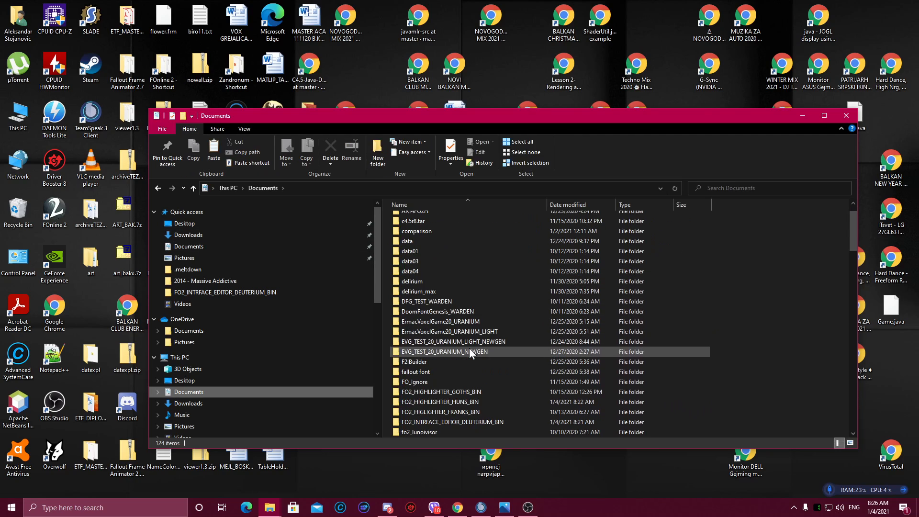
pyautogui.doubleClick(469, 401)
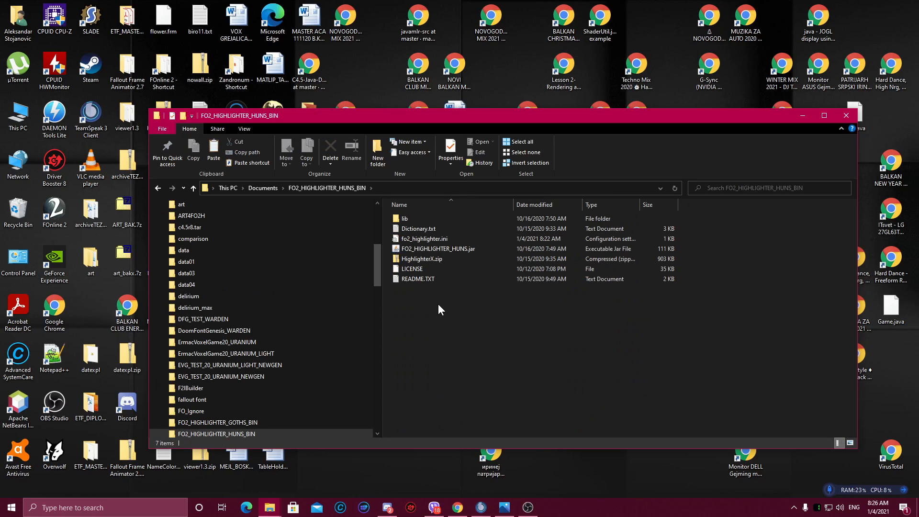
# Step: Open fo2_highlighter.ini in Notepad++ to view its colour settings, then minimize the editor
pyautogui.rightClick(437, 237)
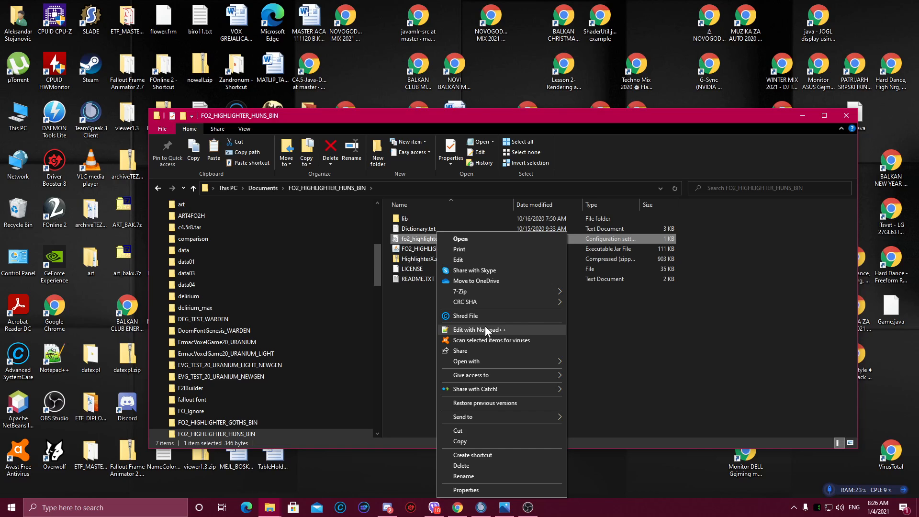
pyautogui.click(486, 329)
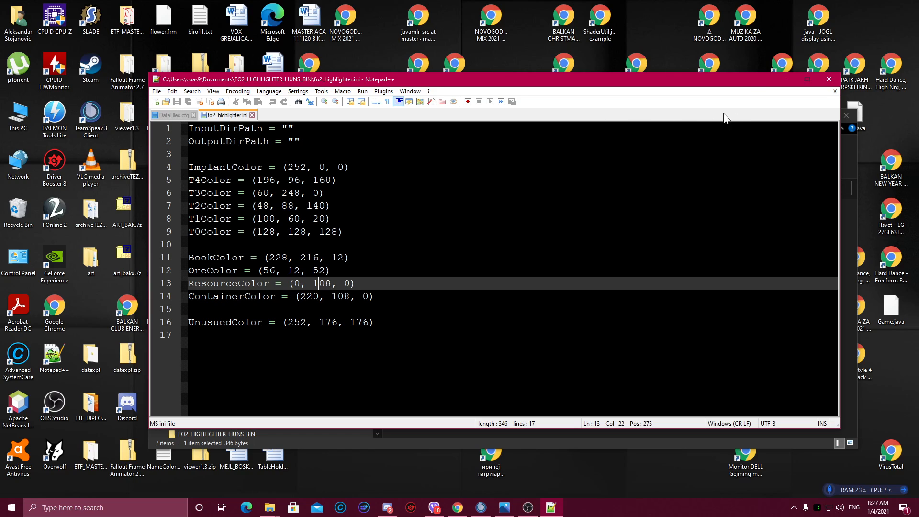
pyautogui.moveTo(726, 78); pyautogui.dragTo(702, 88)
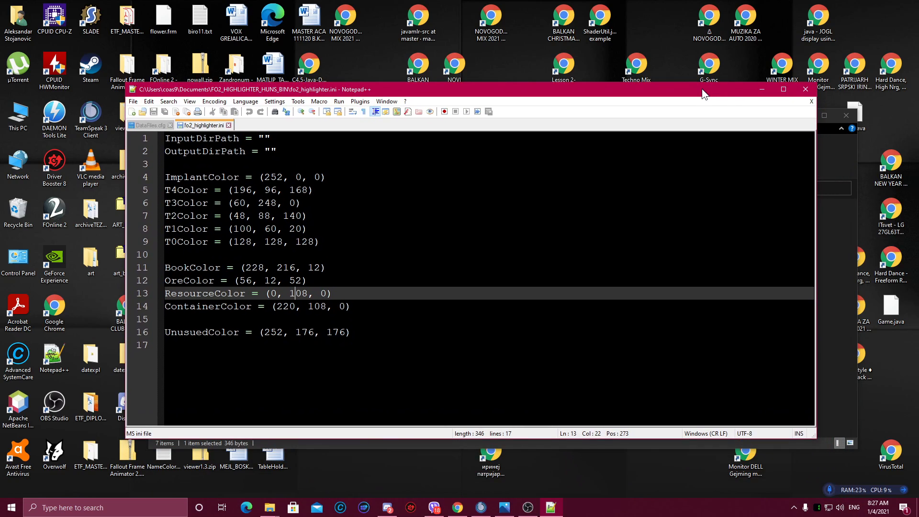
pyautogui.click(756, 93)
# Step: Launch FO2_HIGHLIGHTER_HUNS.jar and reposition the FOnline2 Highlighter window
pyautogui.click(469, 245)
pyautogui.doubleClick(469, 245)
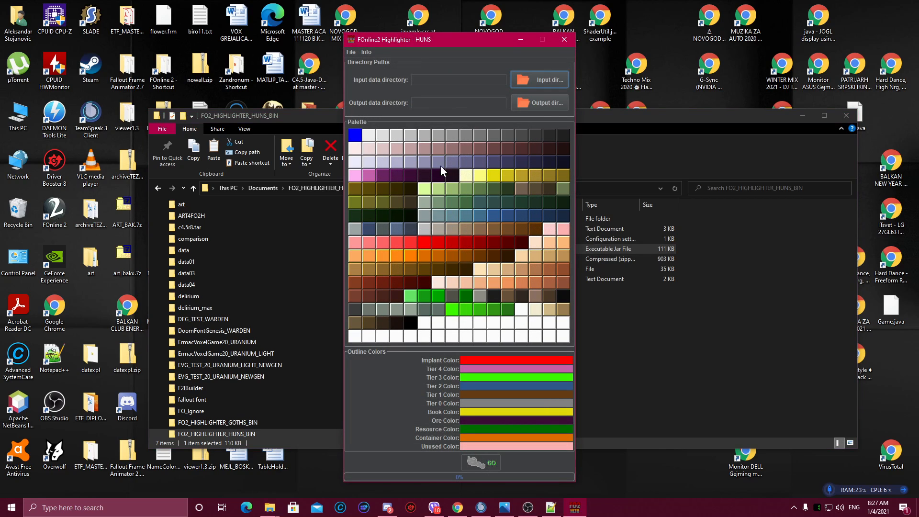
pyautogui.moveTo(427, 39); pyautogui.dragTo(410, 24)
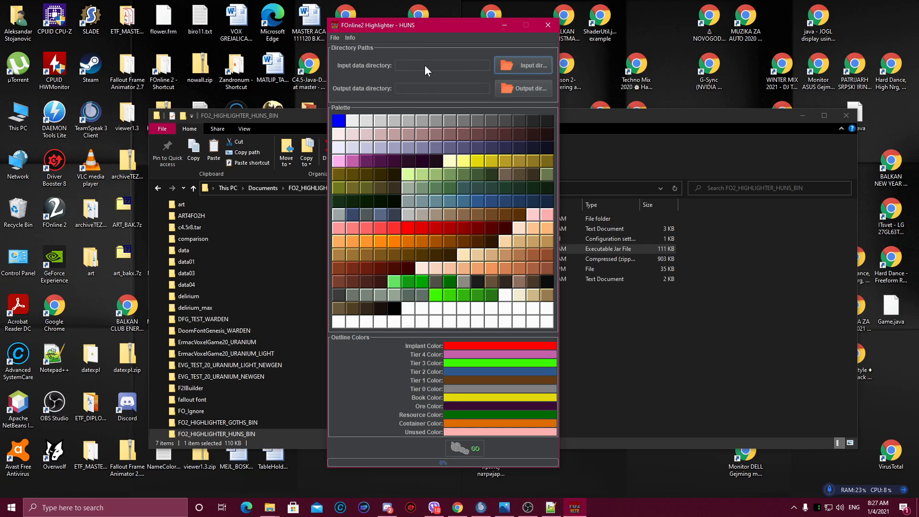
# Step: Read the How to use instructions from the Info menu, close them, and minimize the highlighter
pyautogui.click(355, 38)
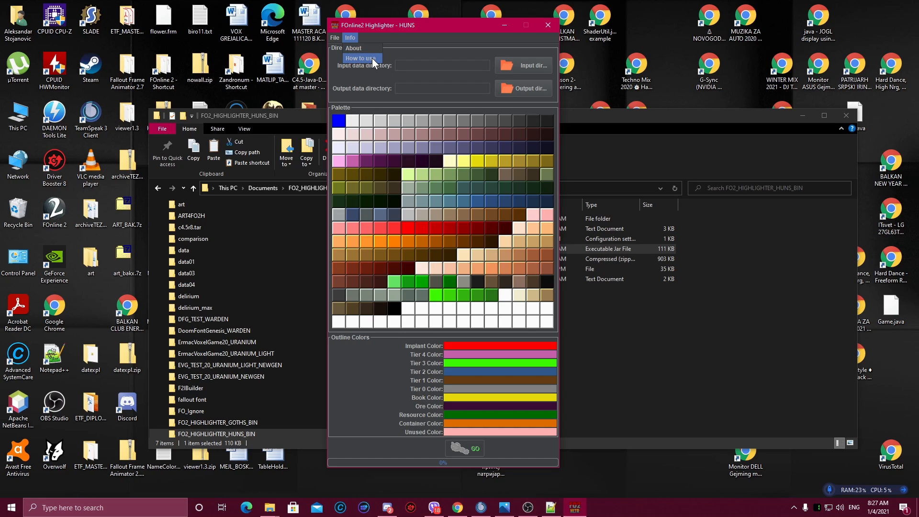
pyautogui.click(372, 58)
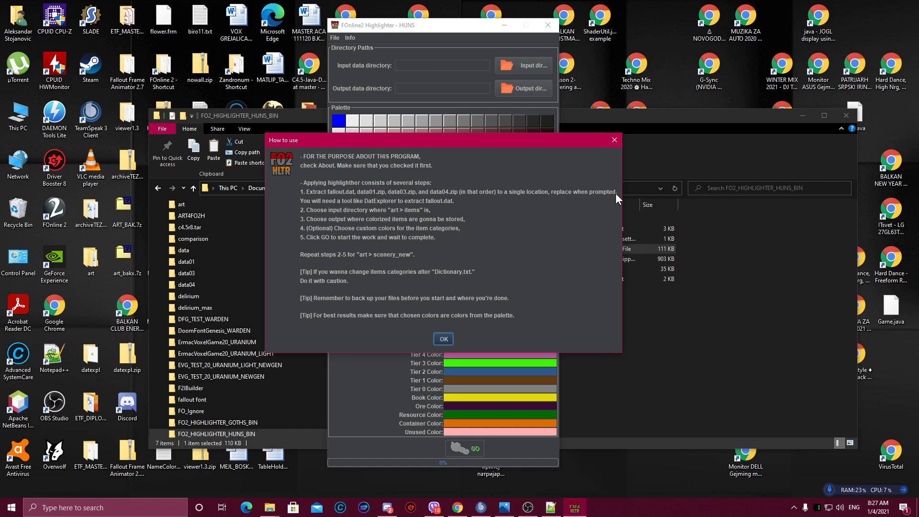
pyautogui.click(444, 339)
pyautogui.click(501, 26)
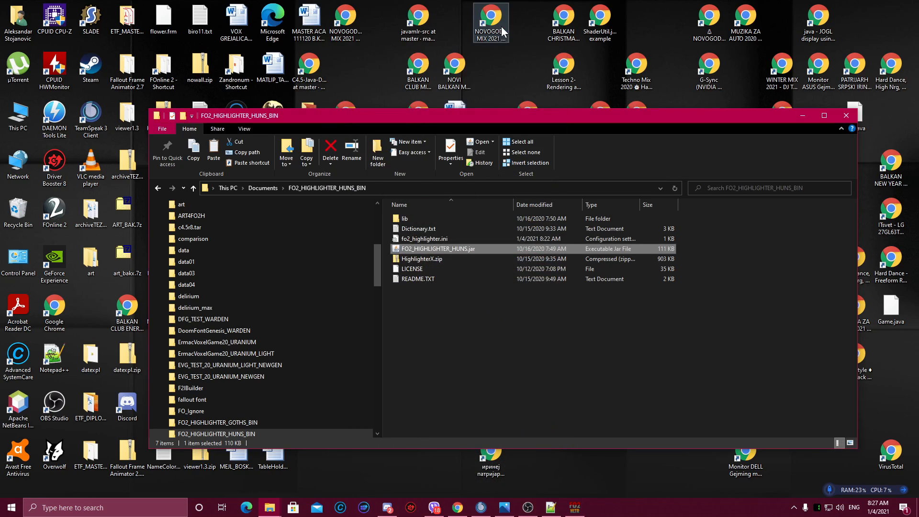
# Step: Minimize Explorer and open the data folder under DAWN (D:) > Games > FOnline 2 via This PC
pyautogui.click(801, 115)
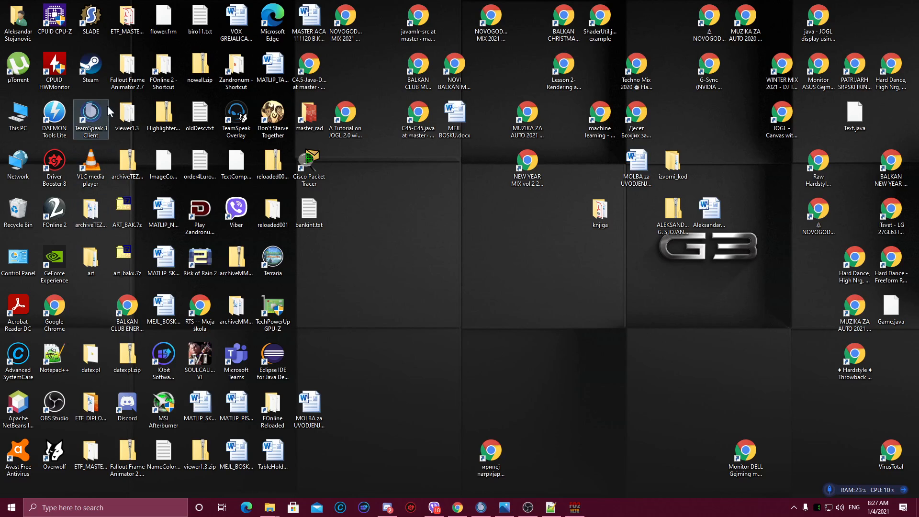
pyautogui.doubleClick(26, 117)
pyautogui.doubleClick(594, 331)
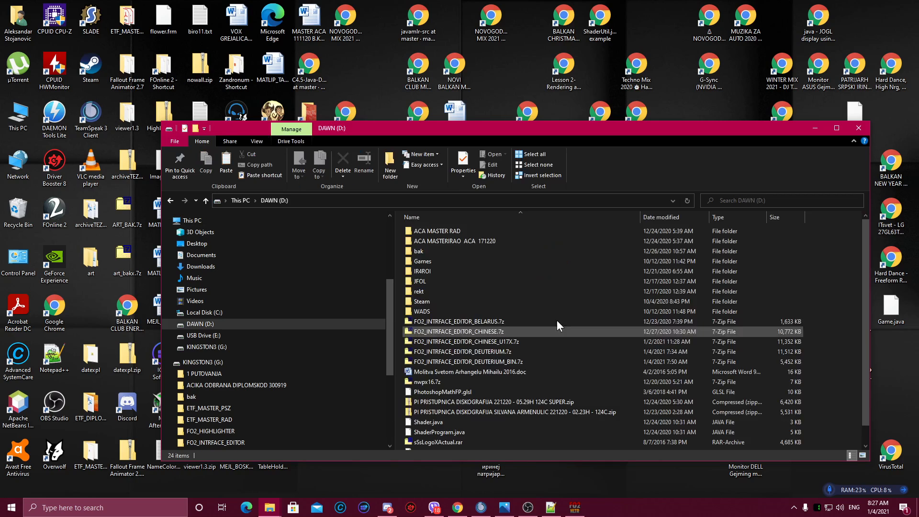
pyautogui.doubleClick(429, 261)
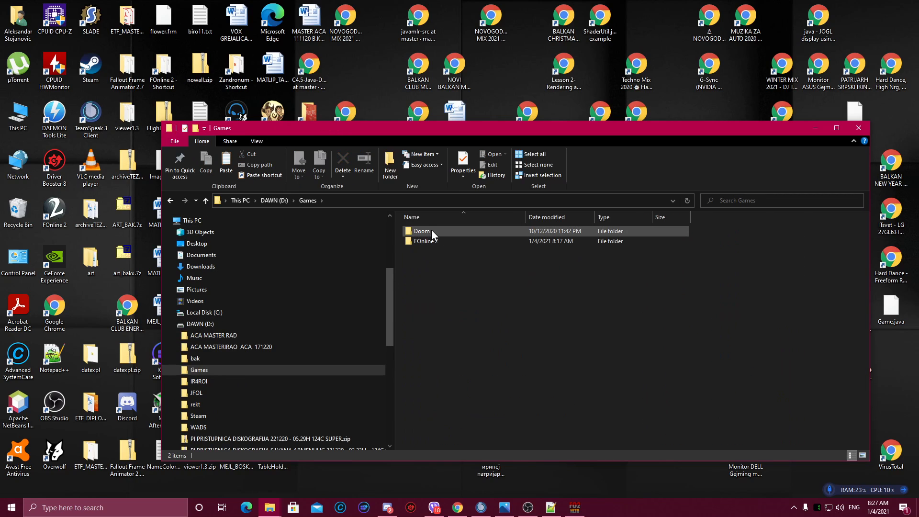
pyautogui.doubleClick(434, 241)
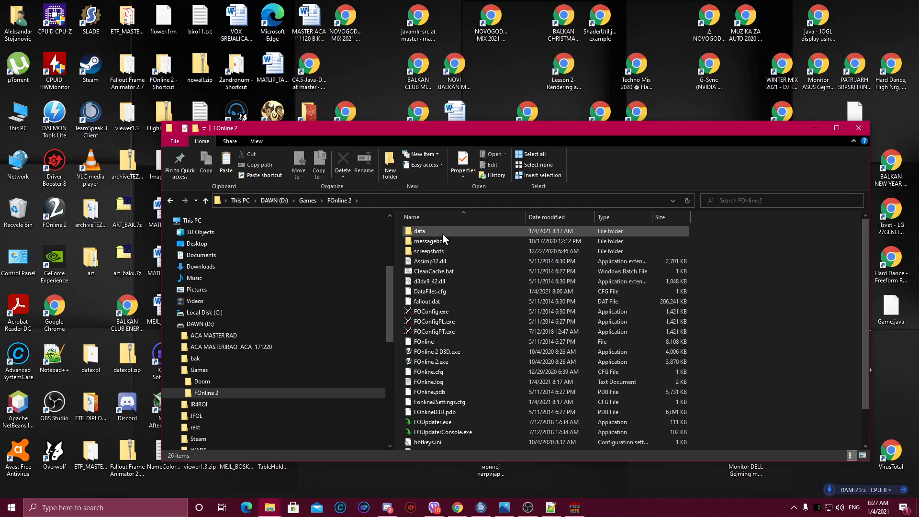
pyautogui.moveTo(425, 130); pyautogui.dragTo(386, 82)
pyautogui.doubleClick(385, 176)
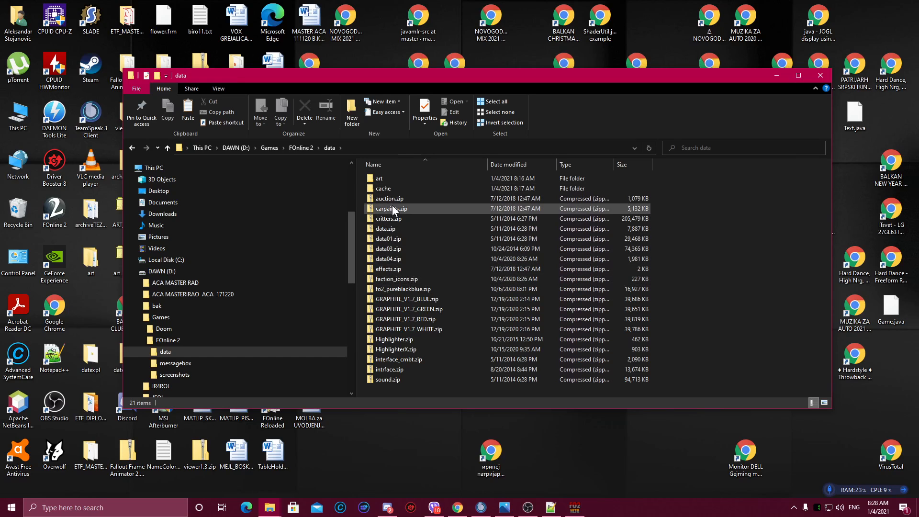
# Step: Select data01.zip and data04.zip in the data folder, then go back and select fallout.dat in FOnline 2
pyautogui.click(395, 239)
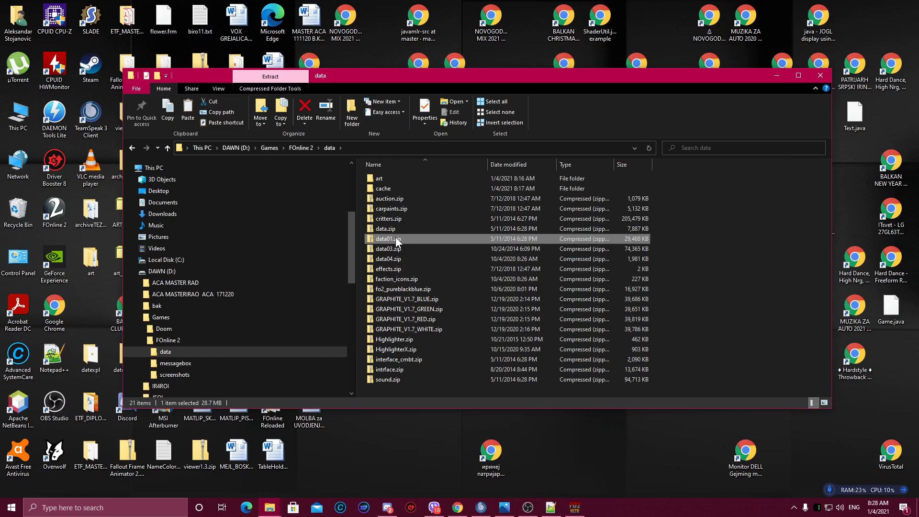
pyautogui.press('Down')
pyautogui.press('Down')
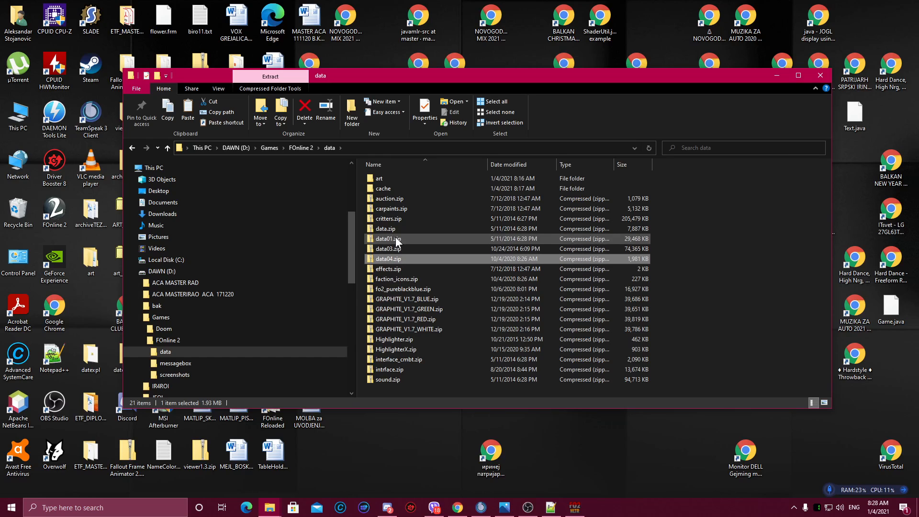
pyautogui.click(134, 148)
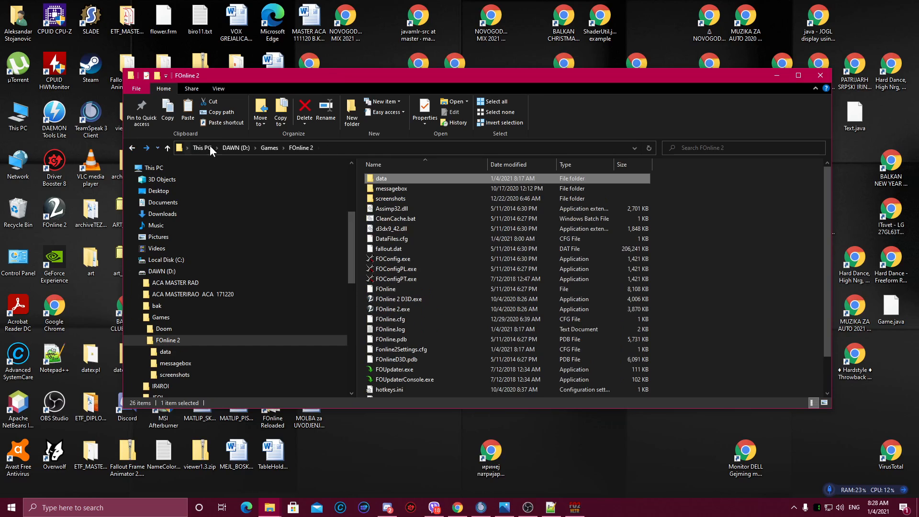
pyautogui.click(395, 248)
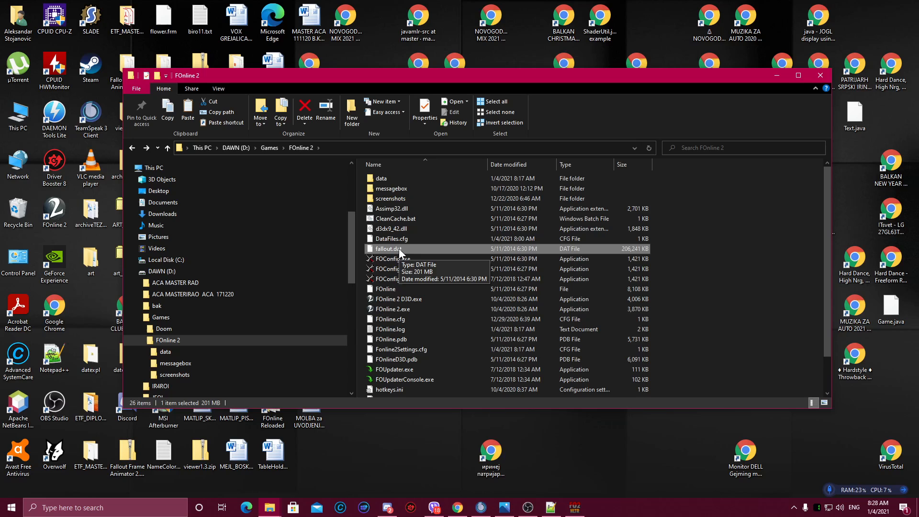
# Step: Open fallout.dat from the FOnline 2 game folder in DAT explorer (datexpl.exe)
pyautogui.moveTo(248, 77); pyautogui.dragTo(348, 40)
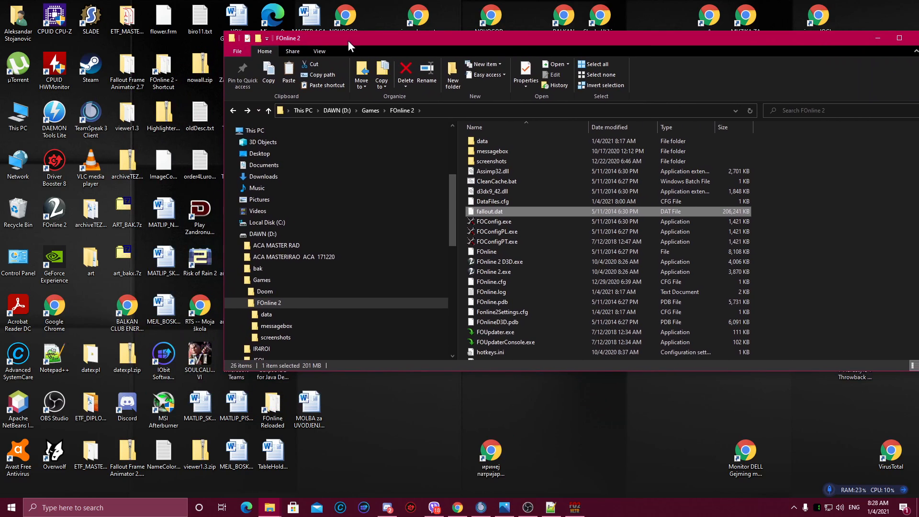
pyautogui.doubleClick(92, 355)
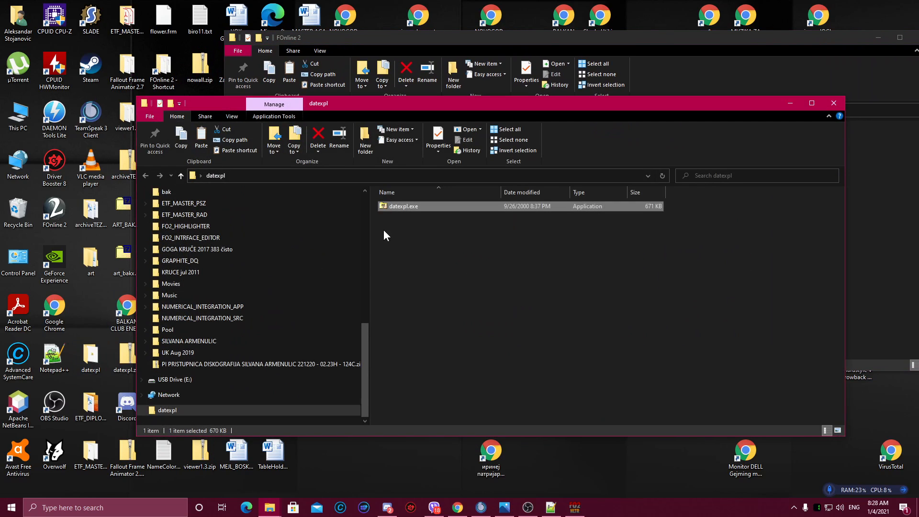
pyautogui.doubleClick(404, 208)
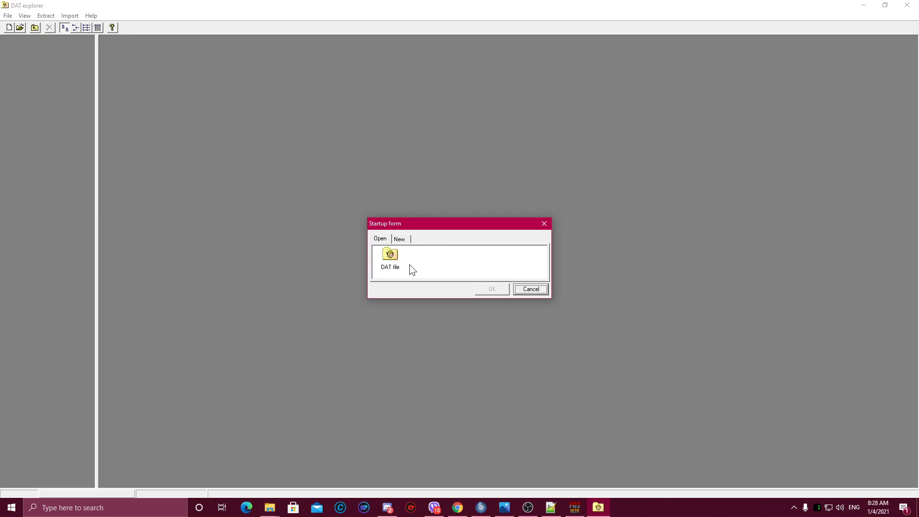
pyautogui.doubleClick(395, 255)
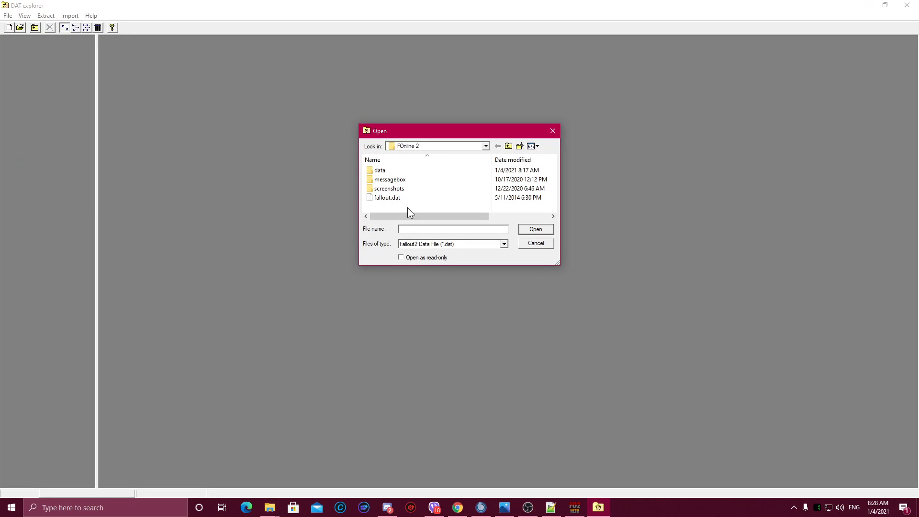
pyautogui.click(401, 199)
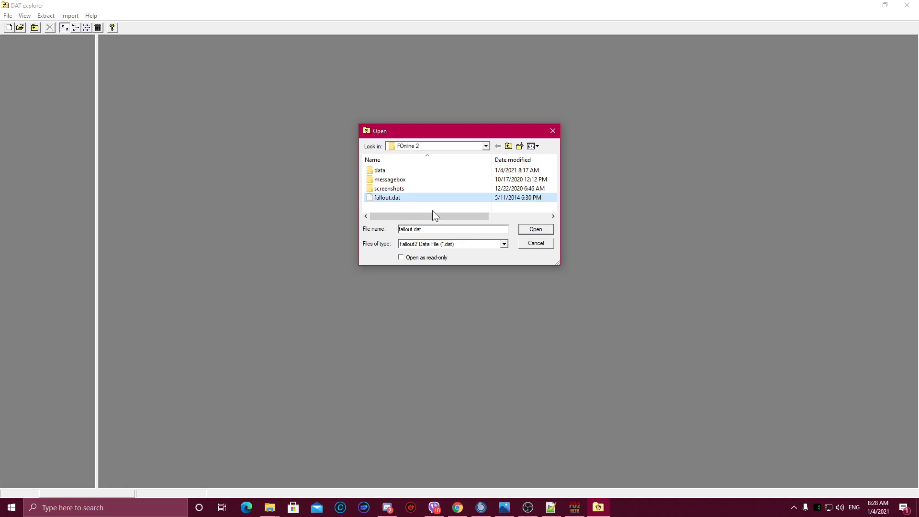
pyautogui.click(537, 230)
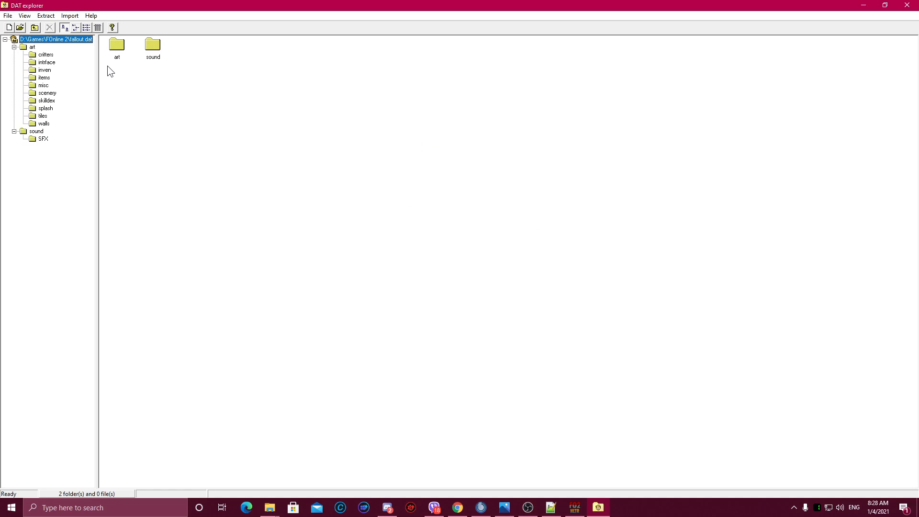
# Step: Browse the art items and scenery folders inside fallout.dat, then close DAT explorer and the datexpl folder
pyautogui.click(47, 78)
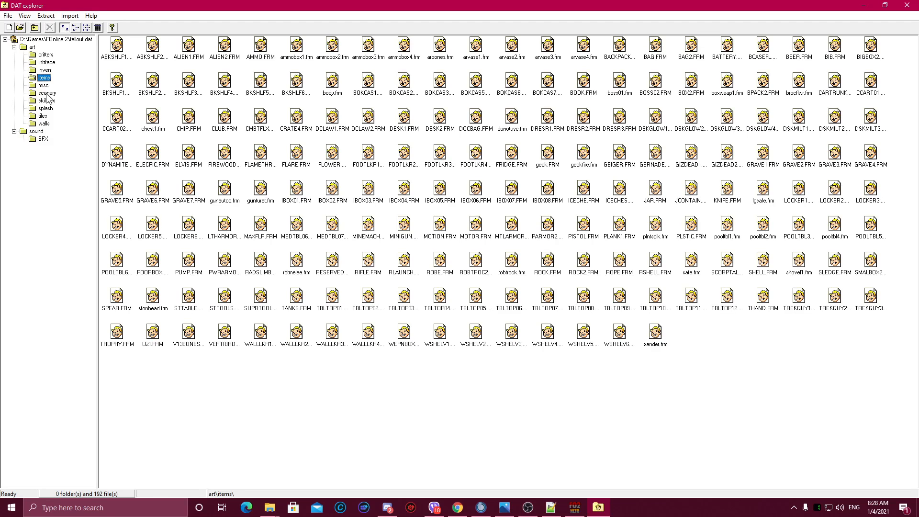
pyautogui.click(47, 94)
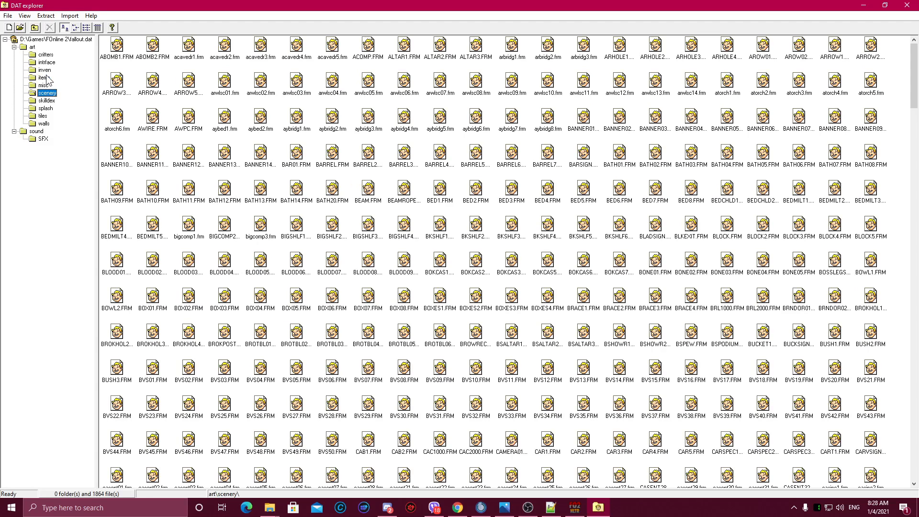
pyautogui.click(47, 78)
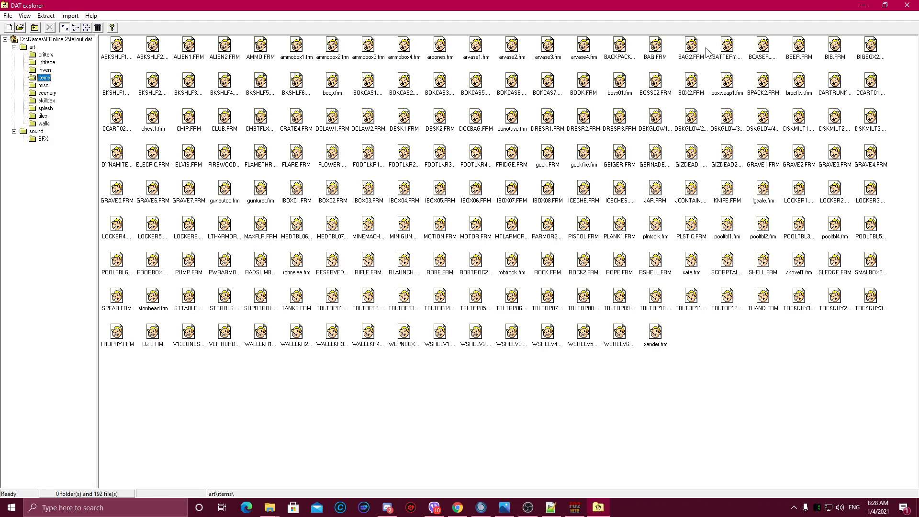
pyautogui.click(906, 5)
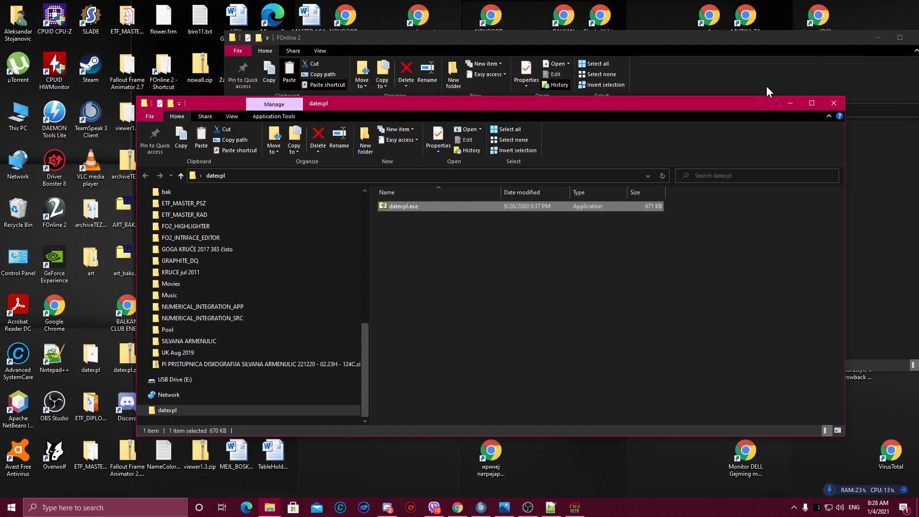
pyautogui.click(830, 102)
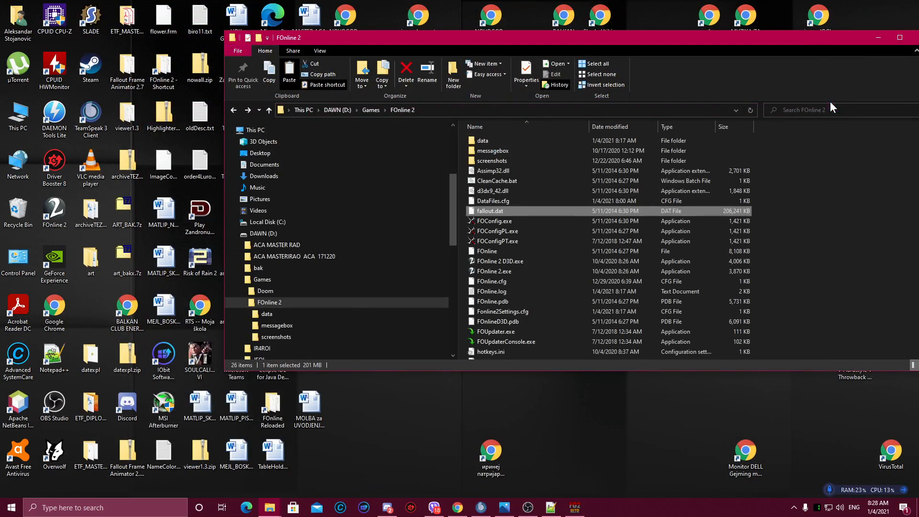
# Step: Open the FOnline 2 data folder and the art folder on the desktop to compare them, then close both windows
pyautogui.doubleClick(489, 138)
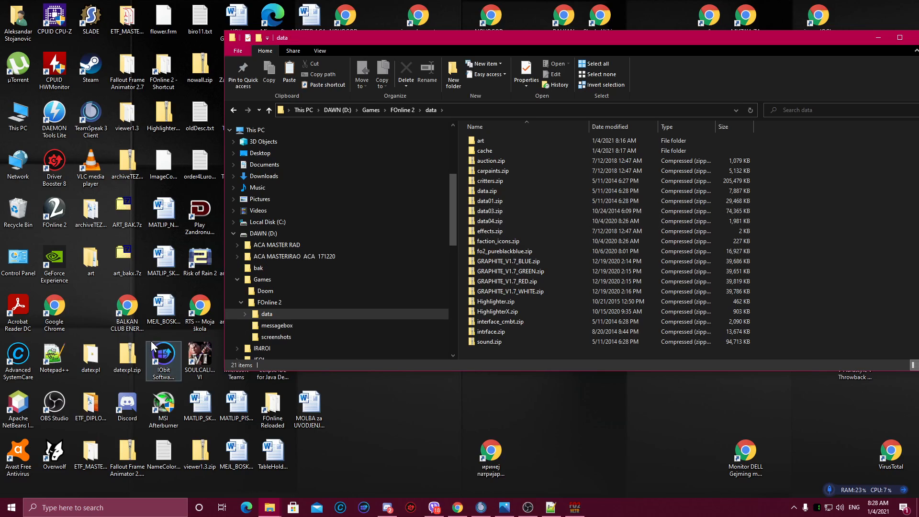
pyautogui.doubleClick(96, 267)
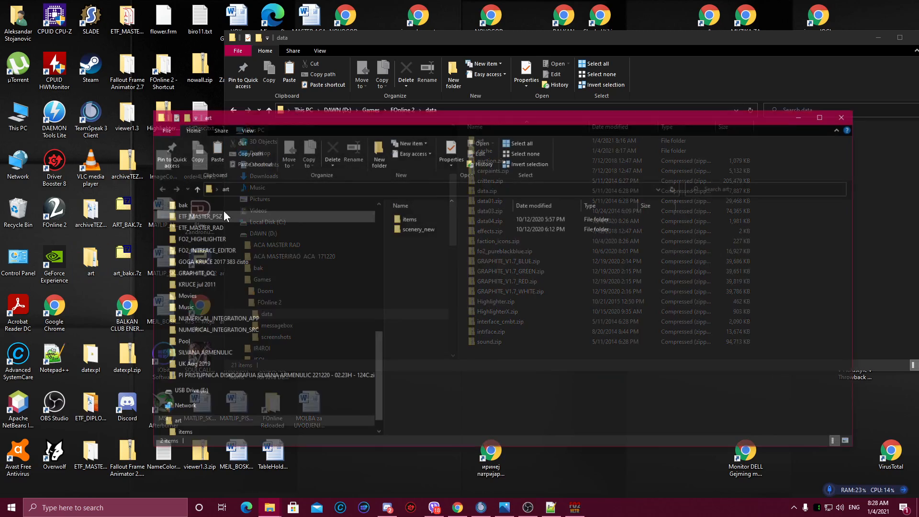
pyautogui.moveTo(409, 122); pyautogui.dragTo(377, 91)
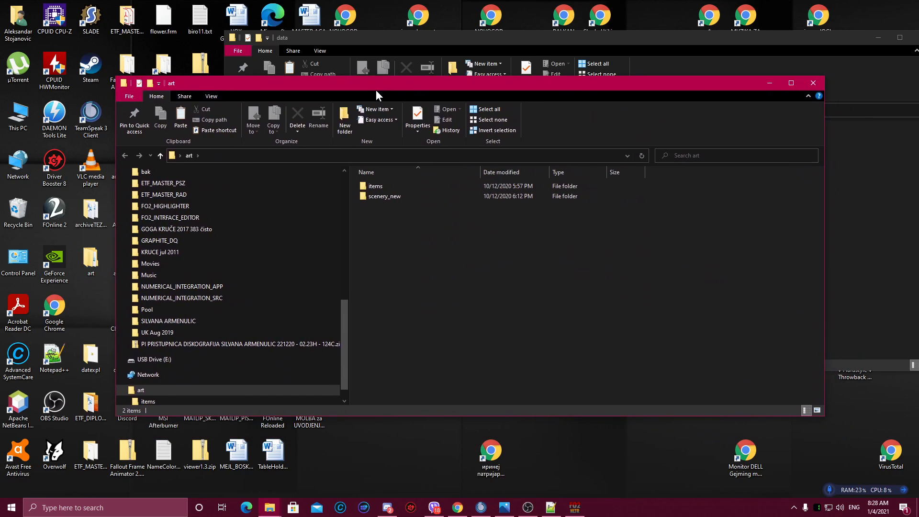
pyautogui.click(877, 38)
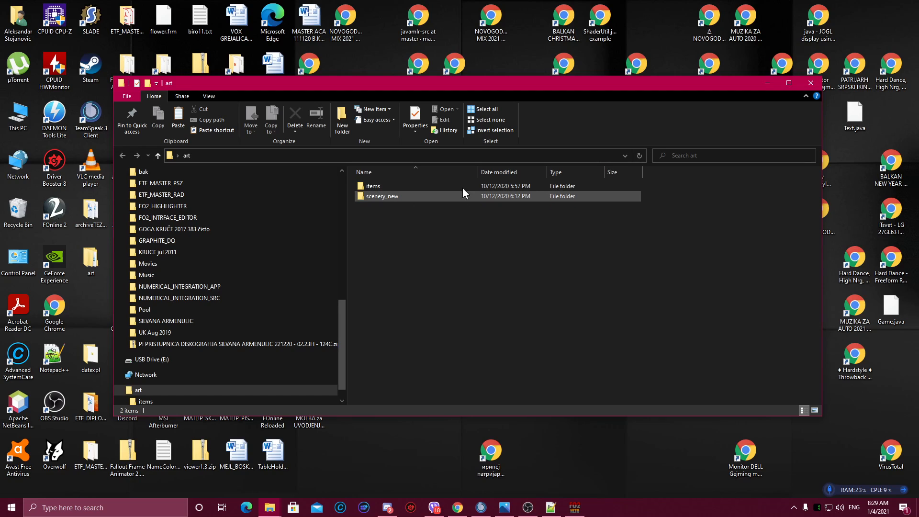
pyautogui.click(812, 83)
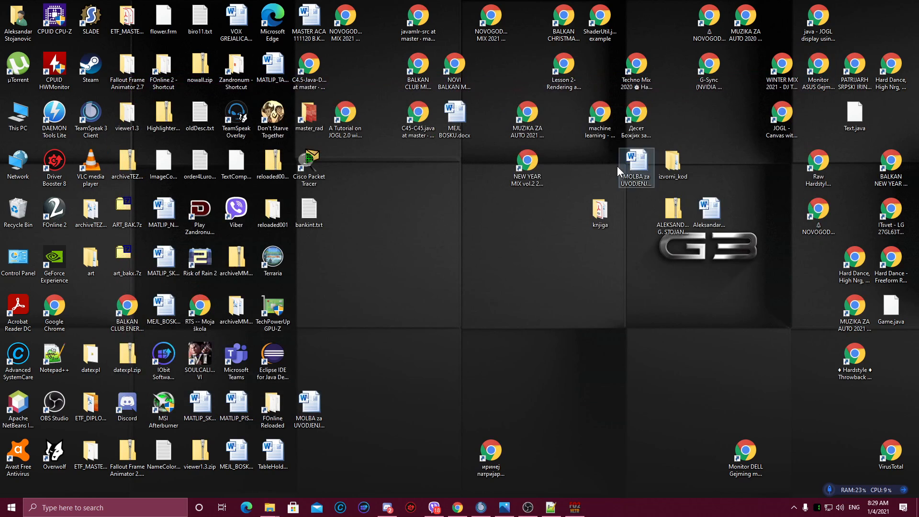
# Step: View the properties of the art folder on the desktop
pyautogui.rightClick(91, 271)
pyautogui.click(131, 261)
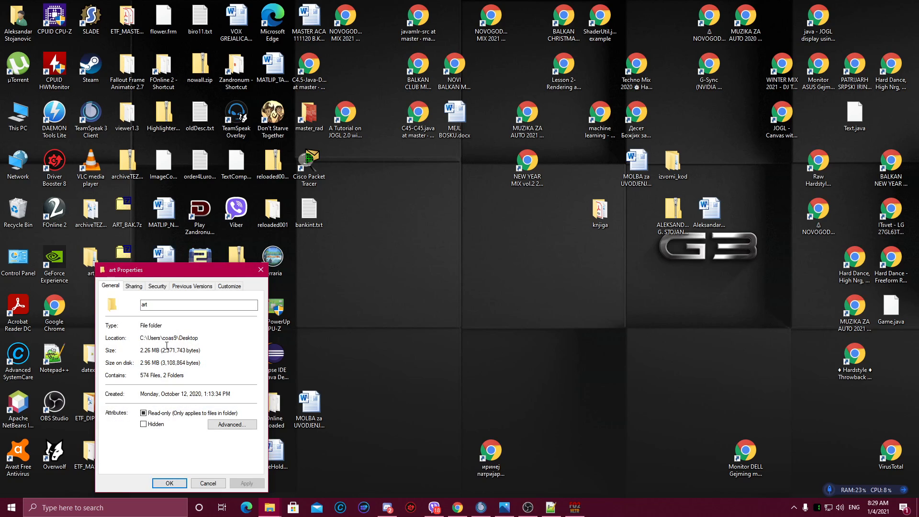
pyautogui.click(208, 485)
# Step: Browse the items and scenery_new folders inside the desktop art folder
pyautogui.doubleClick(90, 259)
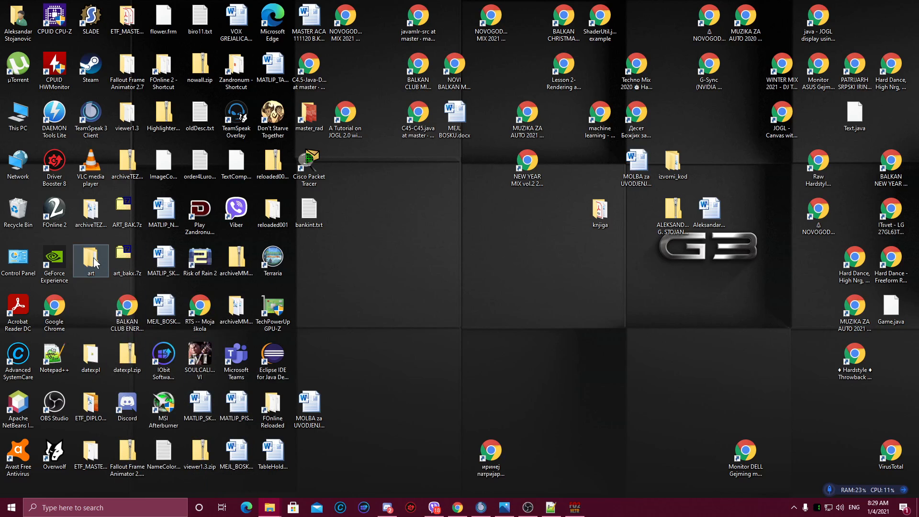
pyautogui.doubleClick(382, 187)
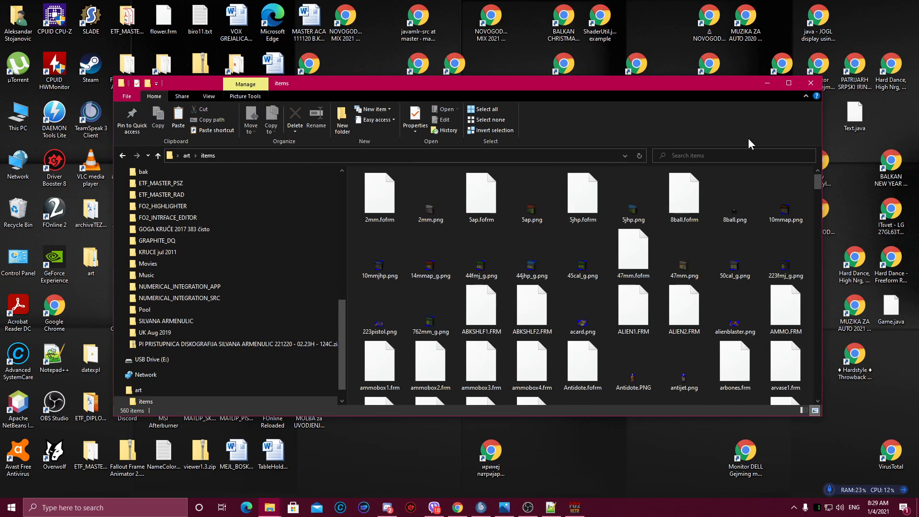
pyautogui.click(789, 83)
pyautogui.scroll(-10, 472, 221)
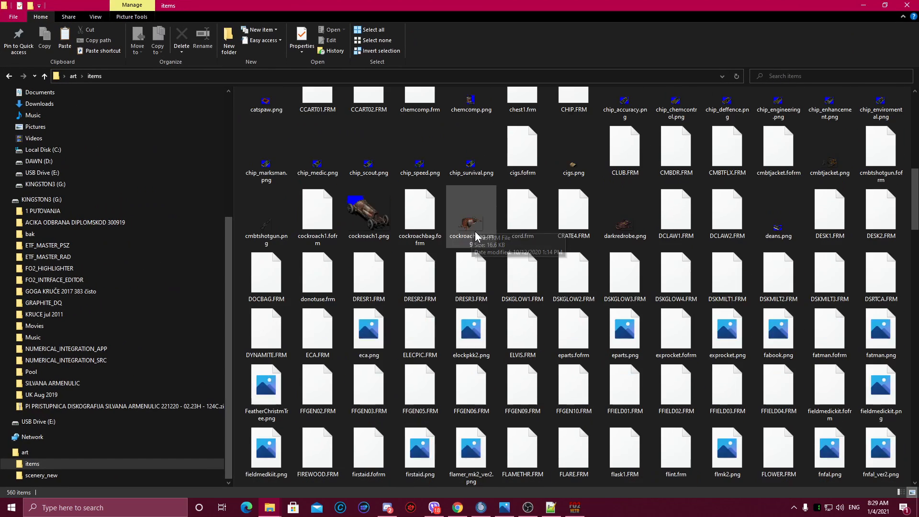
pyautogui.scroll(-15, 475, 232)
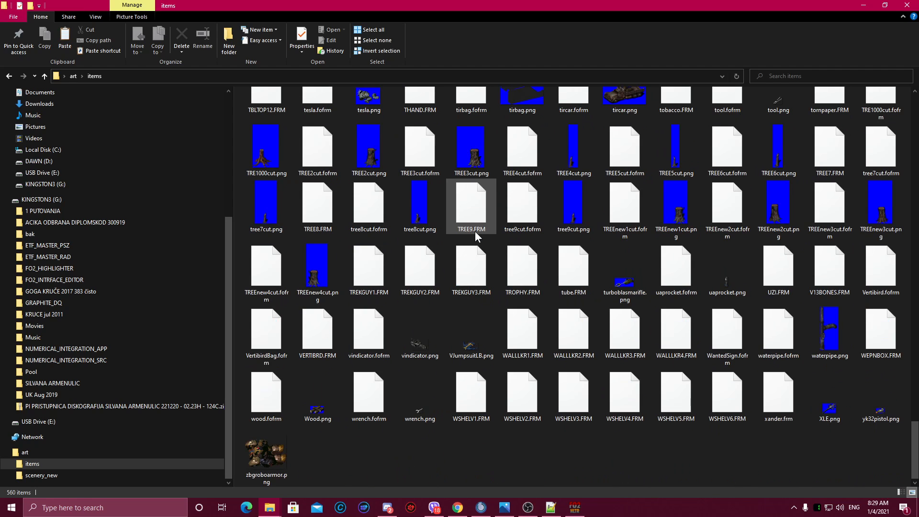
pyautogui.scroll(20, 407, 266)
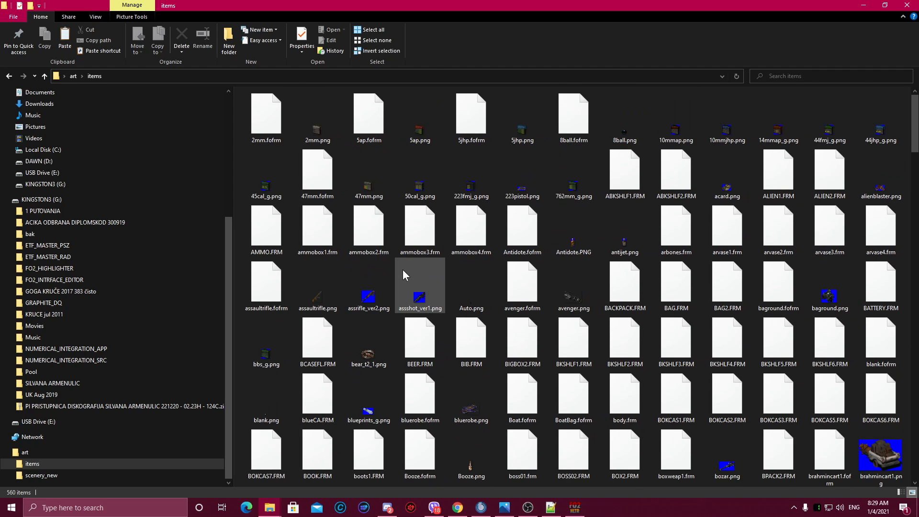
pyautogui.click(8, 76)
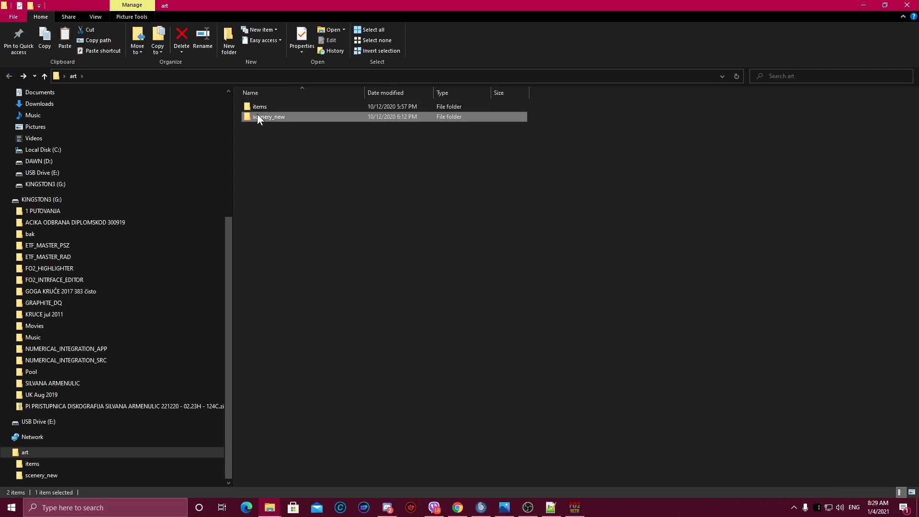
pyautogui.doubleClick(257, 115)
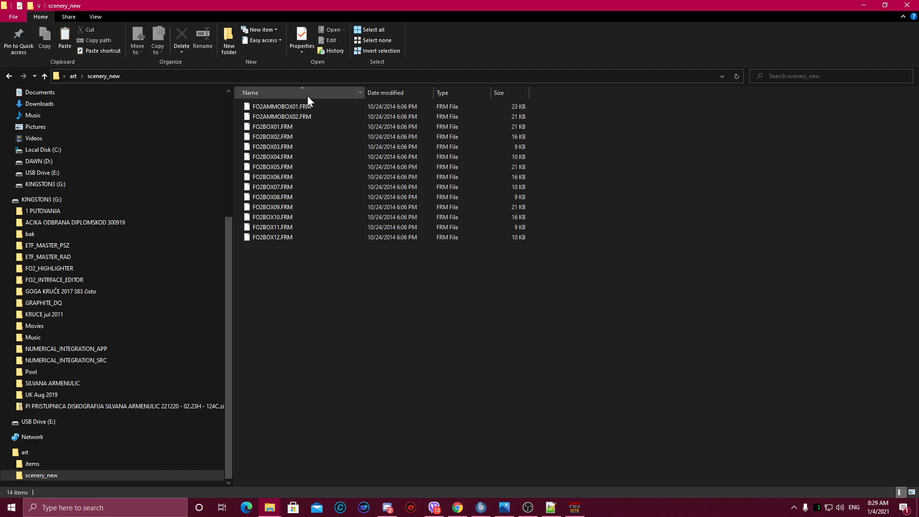
pyautogui.click(905, 6)
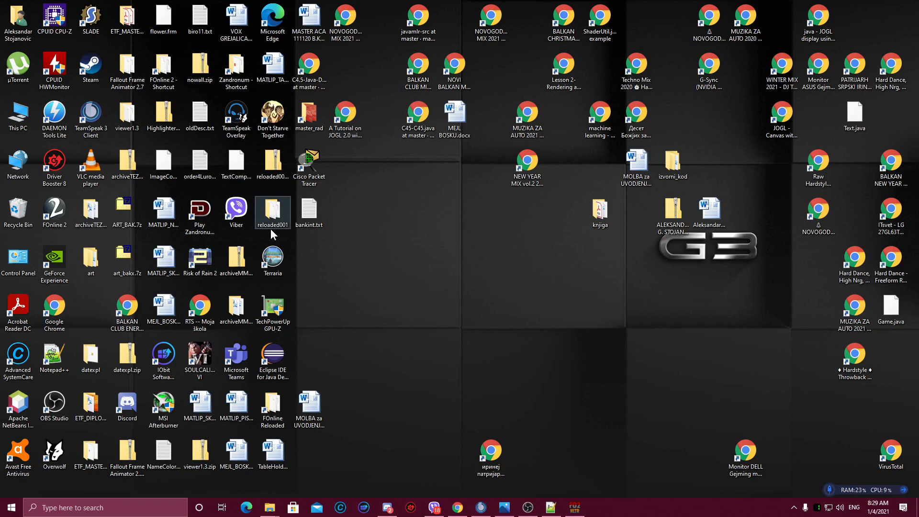
# Step: Delete the art folder from DAWN (D:) > Games > FOnline 2 > data
pyautogui.doubleClick(27, 116)
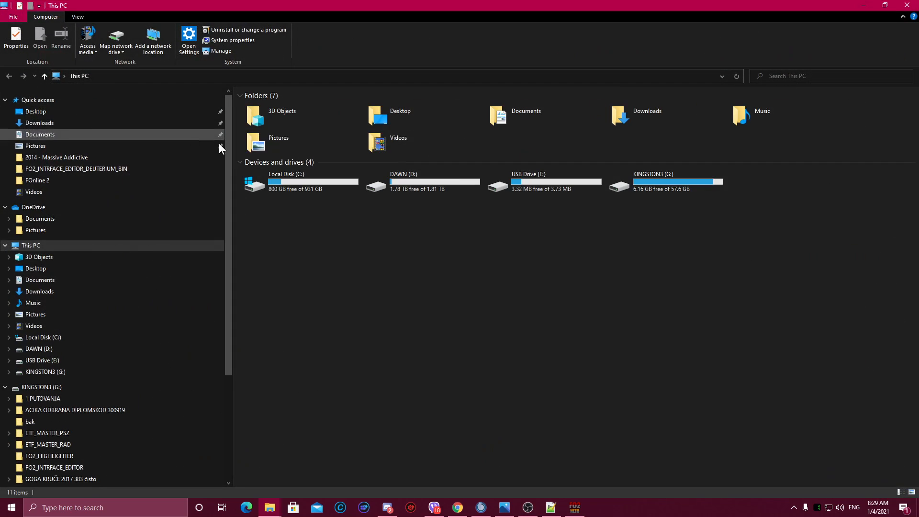
pyautogui.doubleClick(366, 187)
pyautogui.doubleClick(268, 137)
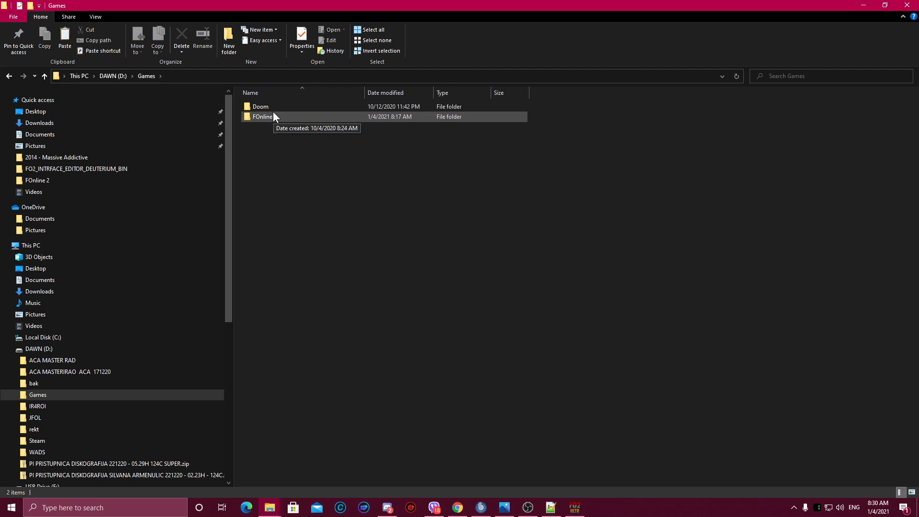
pyautogui.doubleClick(274, 116)
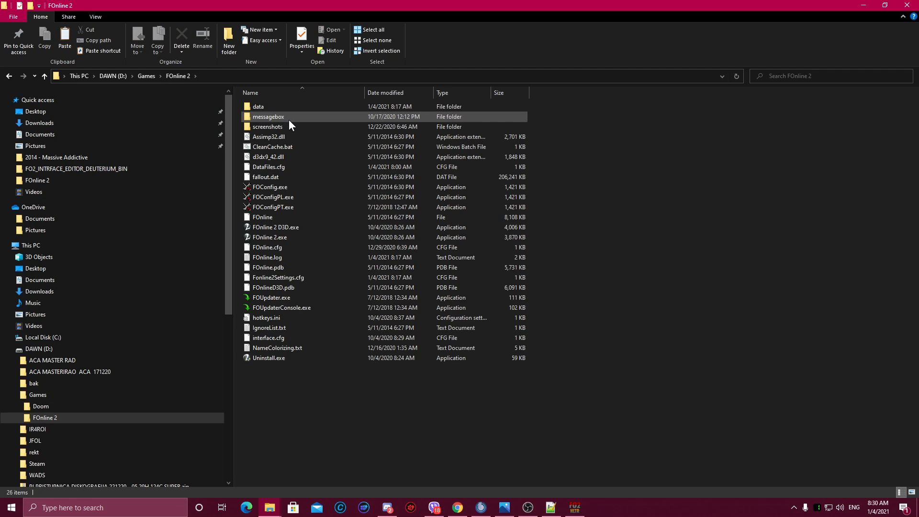
pyautogui.doubleClick(263, 107)
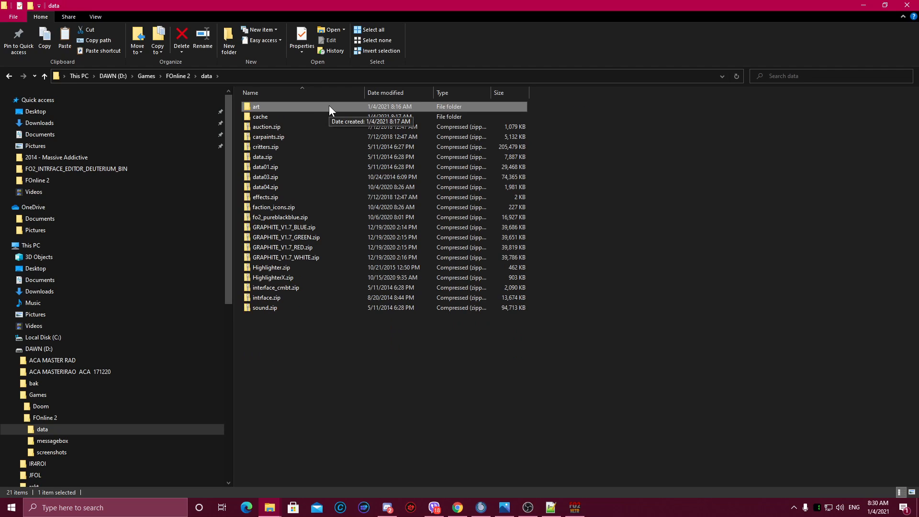
pyautogui.press('Delete')
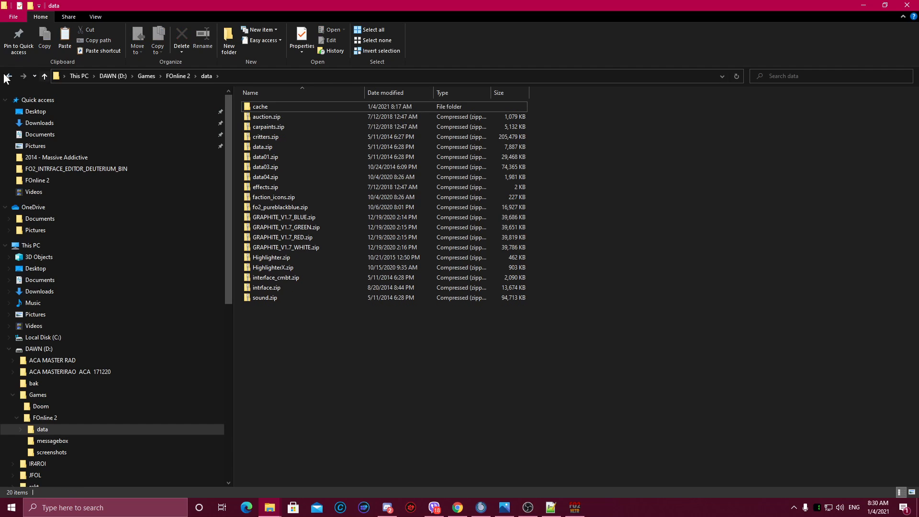
pyautogui.click(8, 77)
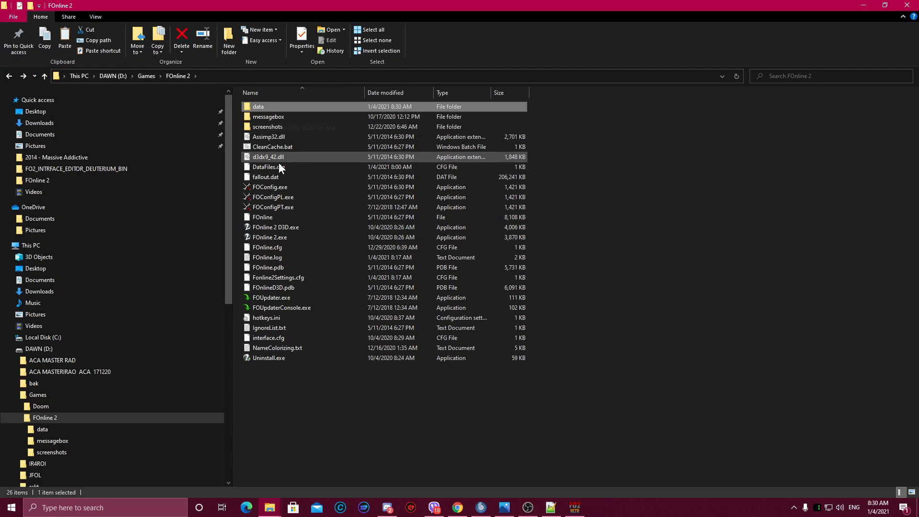
# Step: Run CleanCache.bat in the FOnline 2 folder and launch the game with FOnline 2 D3D.exe
pyautogui.doubleClick(281, 147)
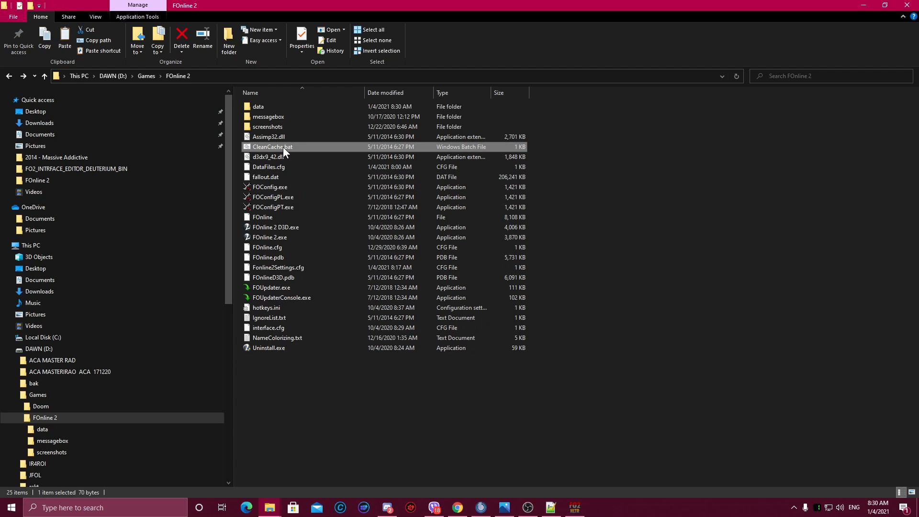
pyautogui.moveTo(564, 4); pyautogui.dragTo(405, 72)
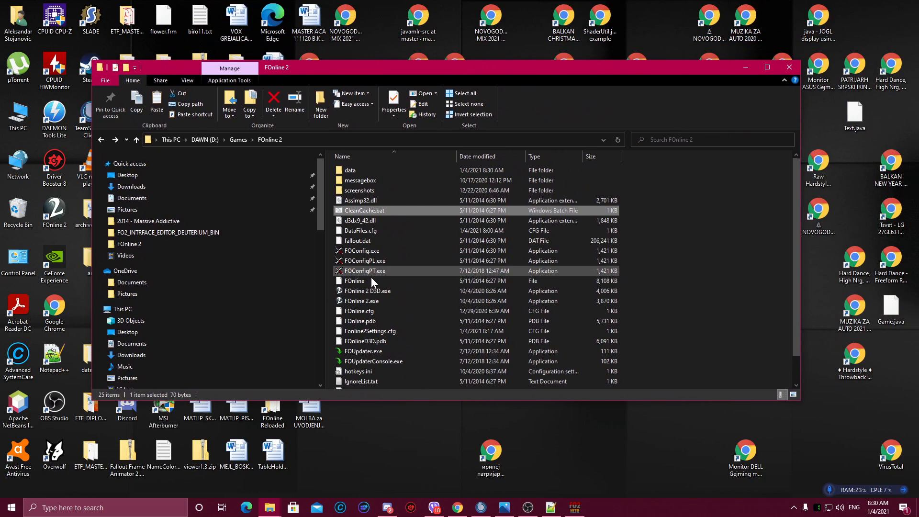
pyautogui.click(366, 301)
pyautogui.doubleClick(366, 300)
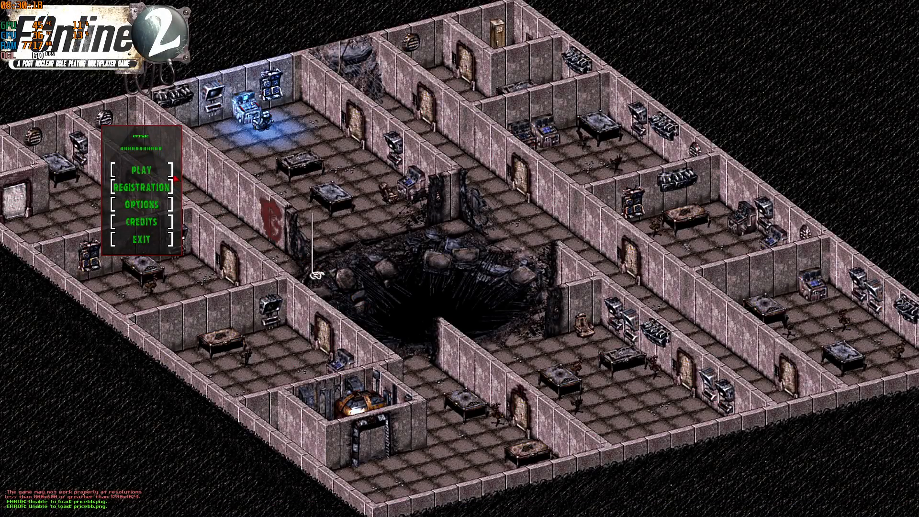
pyautogui.click(168, 171)
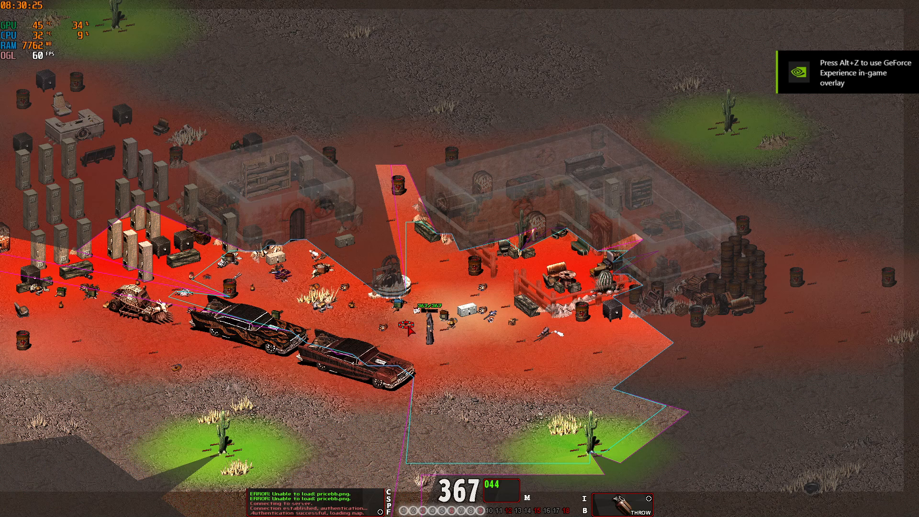
# Step: Examine the items lying on the ground around the character in the game world
pyautogui.moveTo(406, 325)
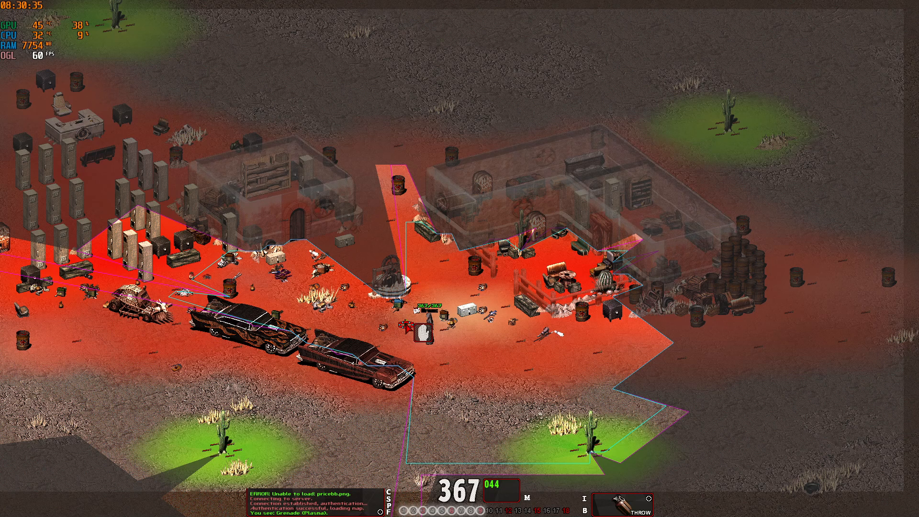
pyautogui.click(407, 326)
pyautogui.click(416, 335)
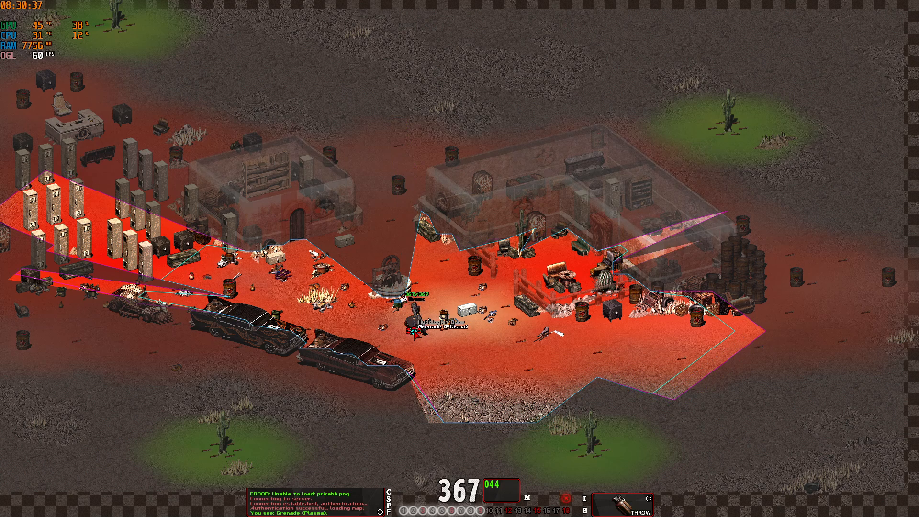
pyautogui.click(409, 326)
pyautogui.click(389, 312)
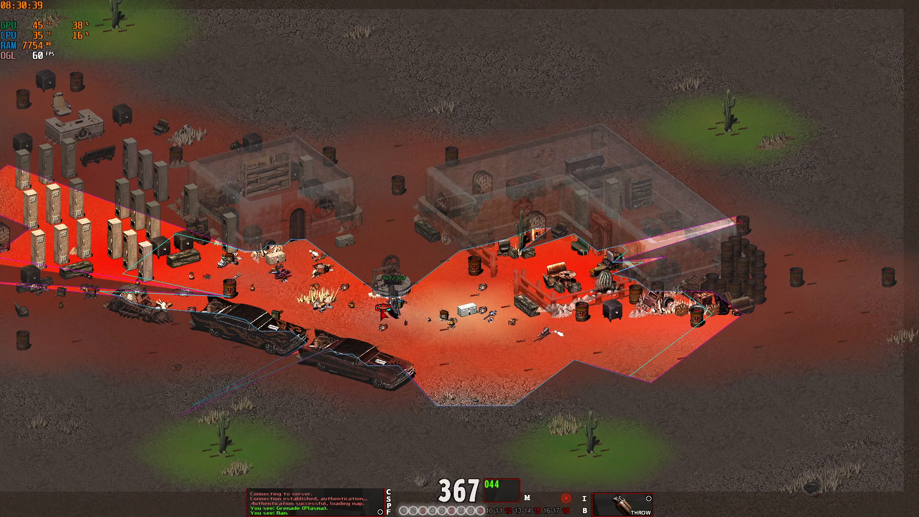
pyautogui.click(377, 314)
pyautogui.click(365, 309)
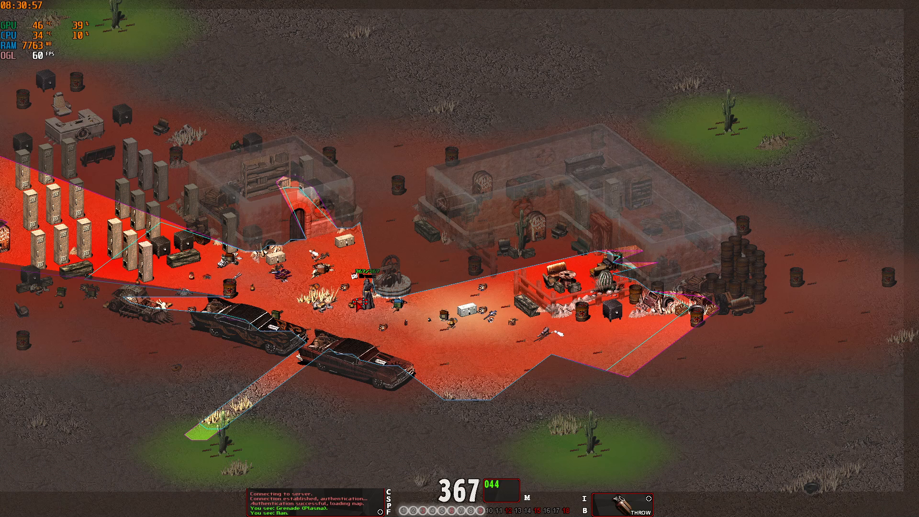
# Step: Exit the game session and close the game from its main menu
pyautogui.press('Escape')
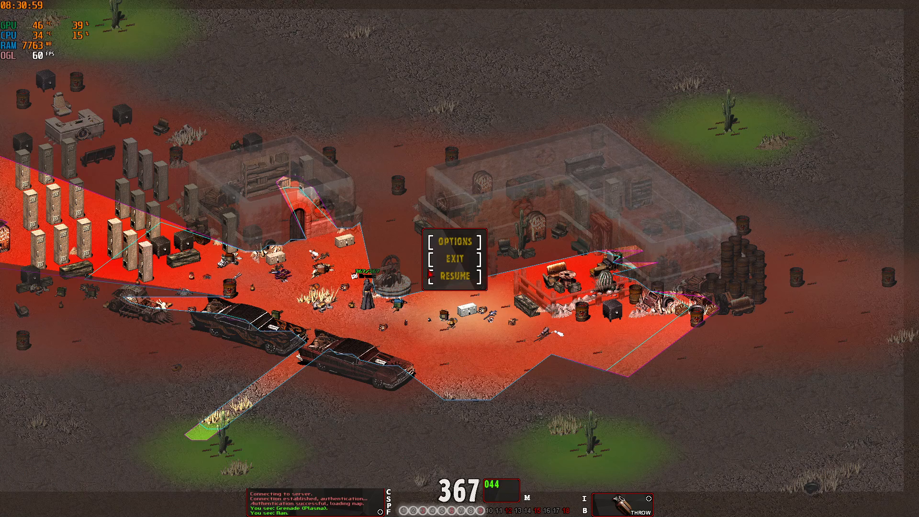
pyautogui.click(445, 266)
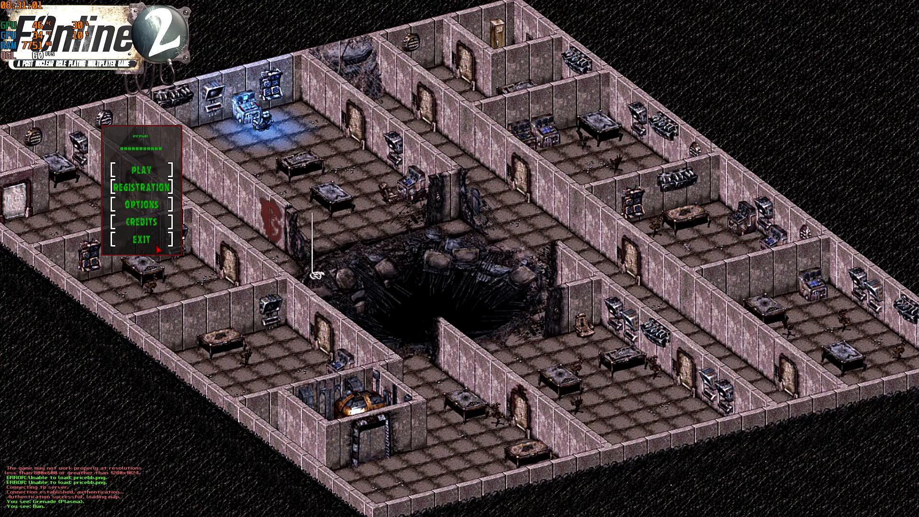
pyautogui.click(157, 247)
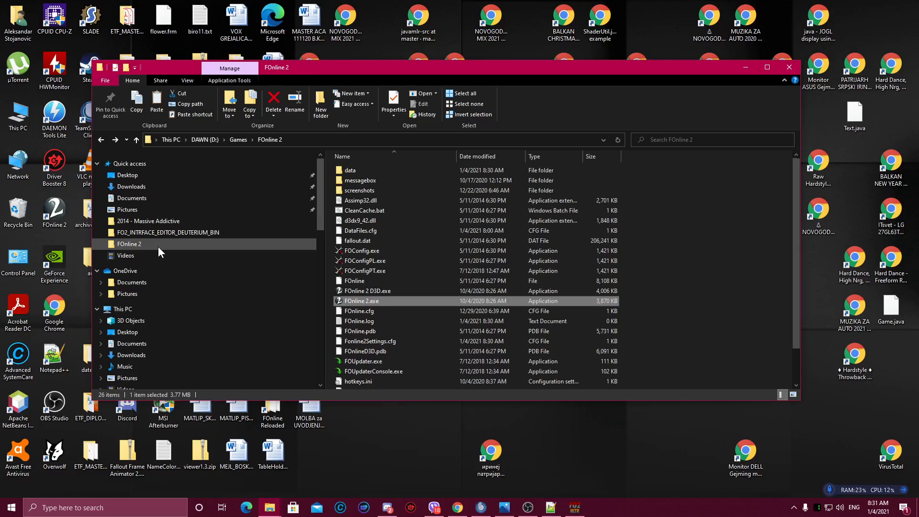
# Step: Bring up the FOnline2 Highlighter and open the input directory chooser at the Desktop
pyautogui.click(575, 507)
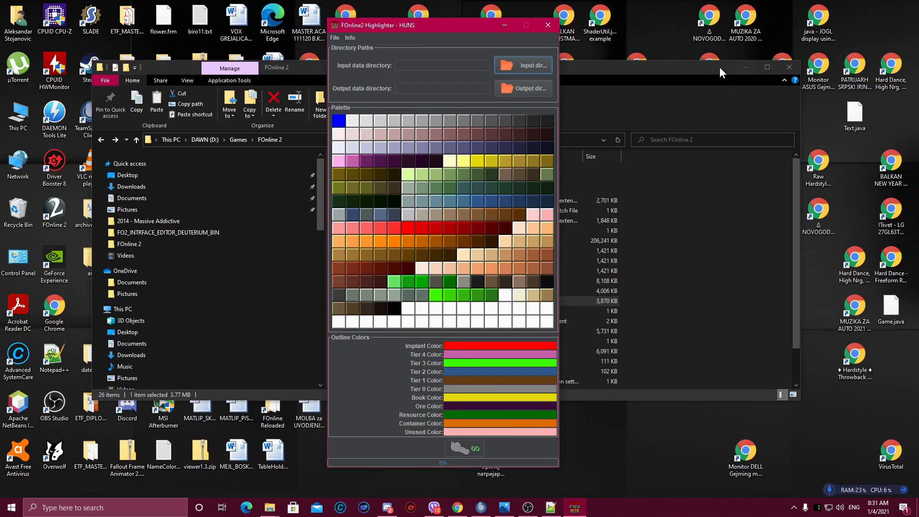
pyautogui.click(700, 68)
pyautogui.click(745, 67)
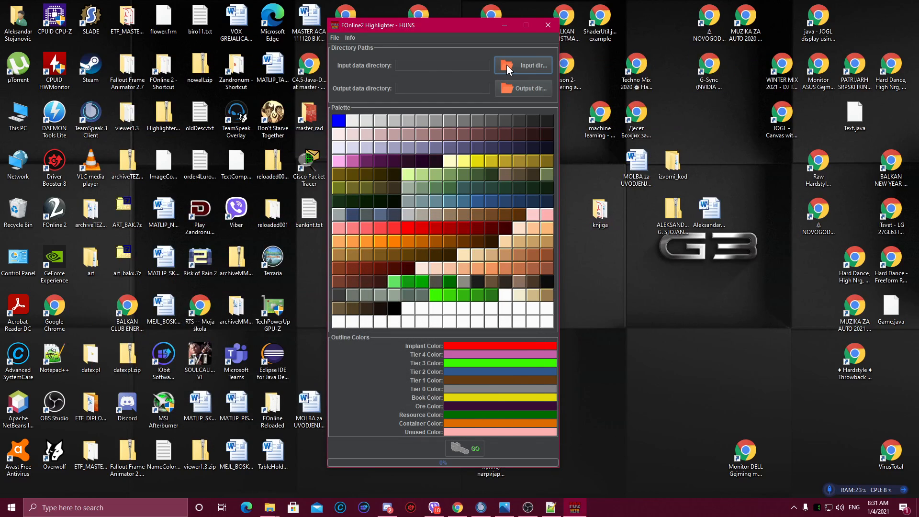
pyautogui.click(507, 64)
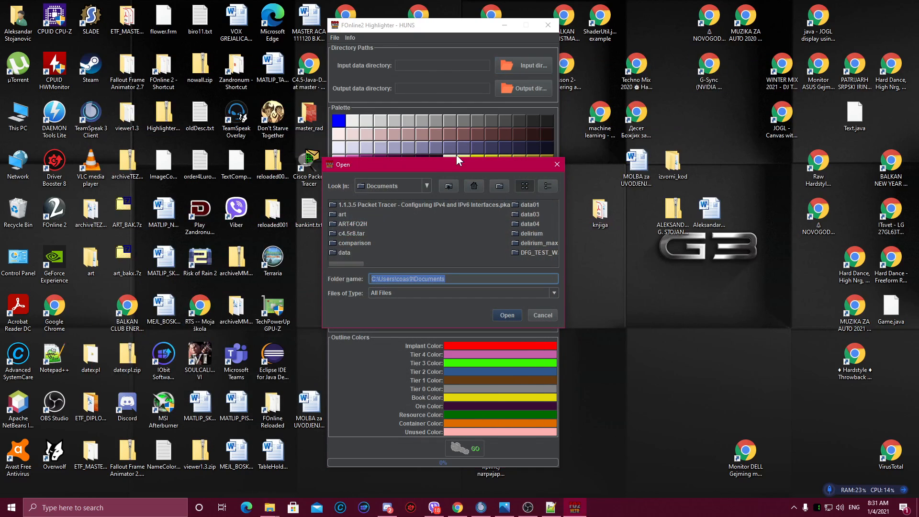
pyautogui.click(370, 189)
pyautogui.scroll(2, 372, 212)
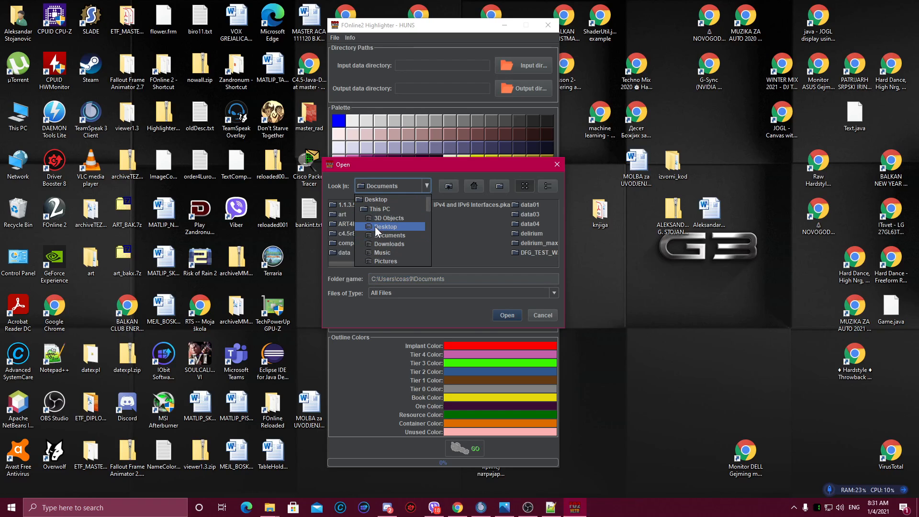
pyautogui.click(375, 226)
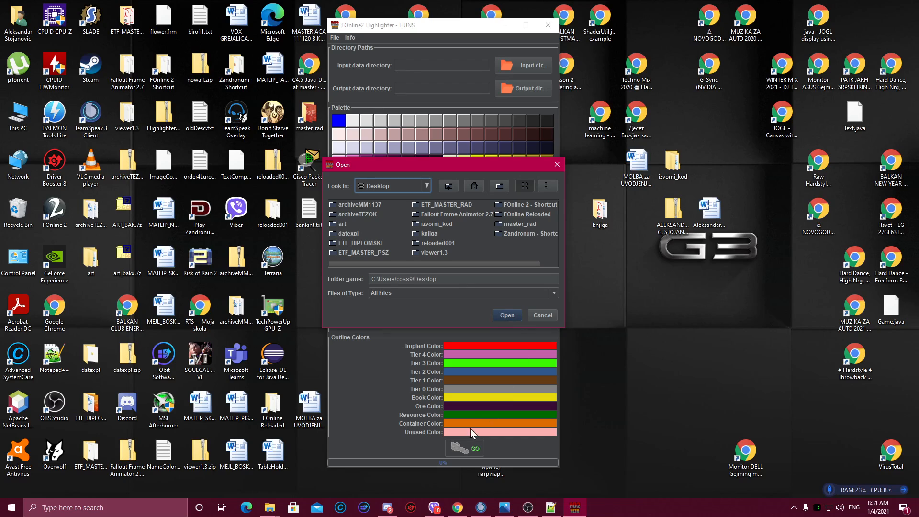
# Step: Look over the FO2_HIGHLIGHTER_HUNS_BIN folder contents in Explorer
pyautogui.moveTo(270, 507)
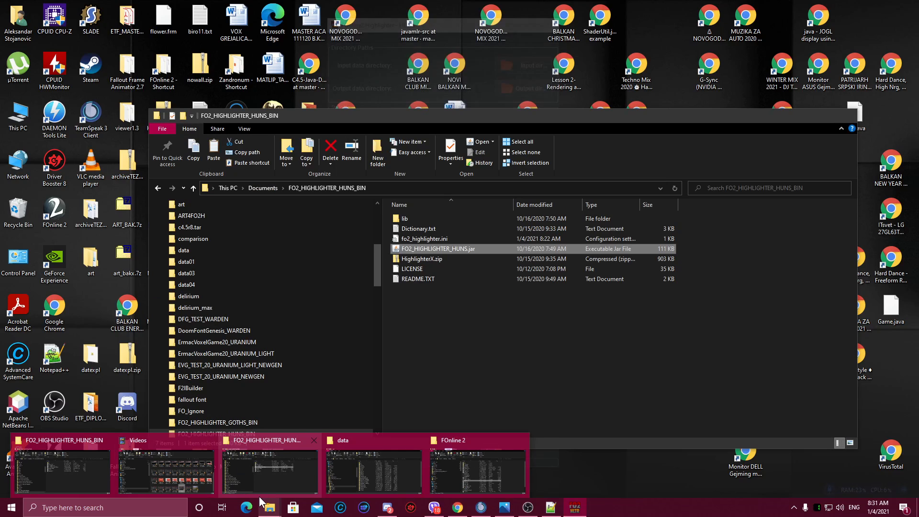
pyautogui.click(301, 487)
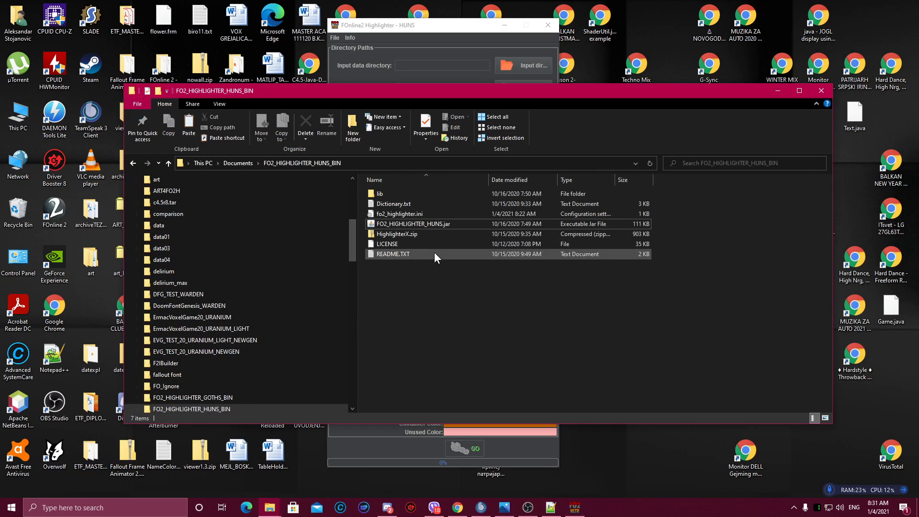
pyautogui.click(404, 234)
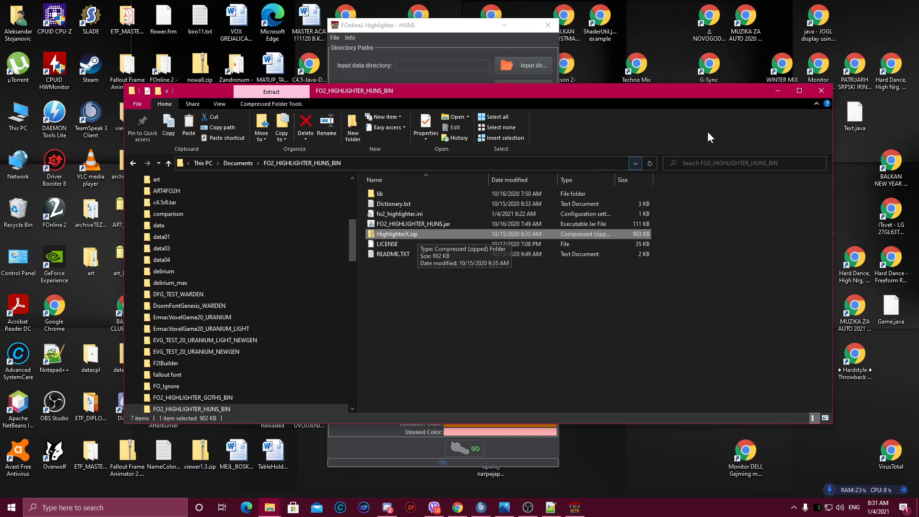
pyautogui.click(777, 91)
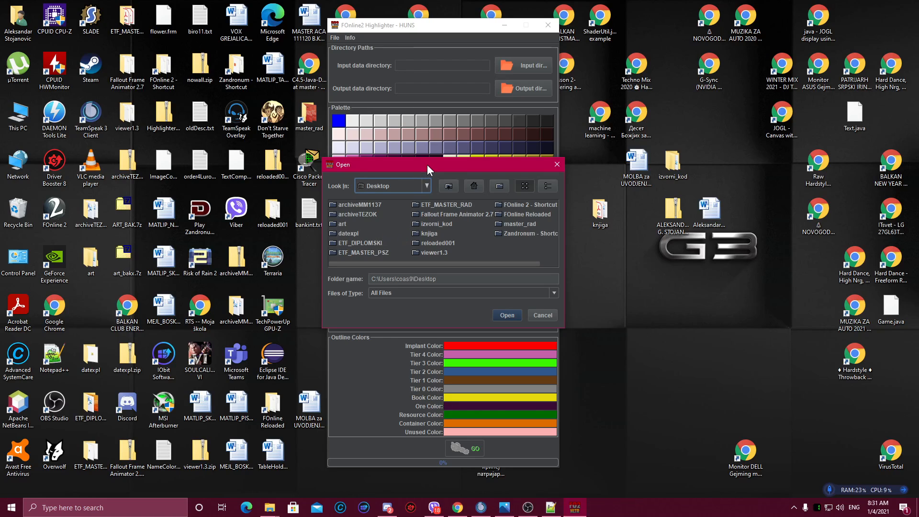
# Step: Set the Highlighter's input directory to the items folder inside the desktop art folder
pyautogui.moveTo(427, 165); pyautogui.dragTo(382, 149)
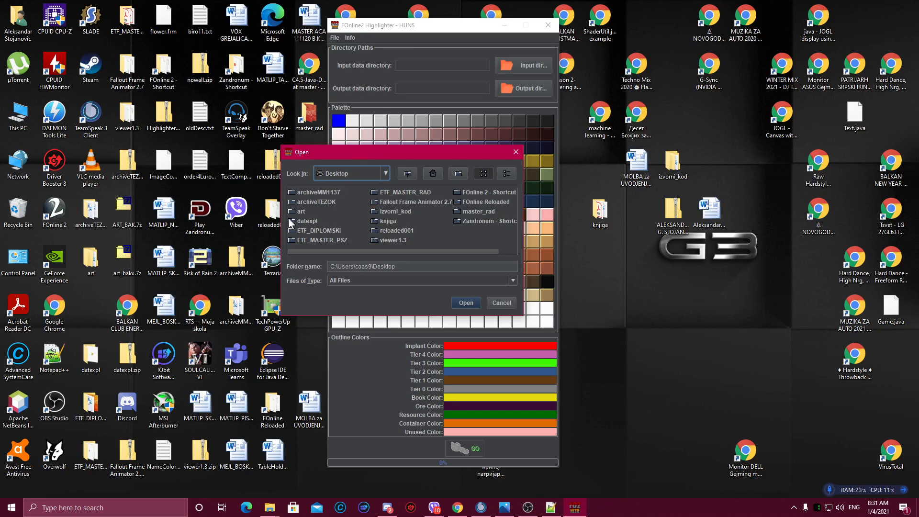
pyautogui.click(330, 174)
pyautogui.click(330, 174)
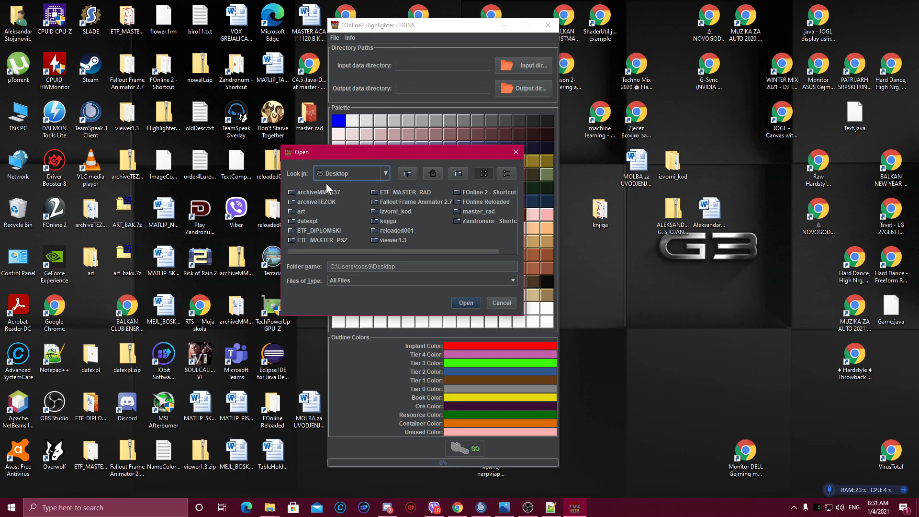
pyautogui.doubleClick(296, 212)
pyautogui.doubleClick(301, 194)
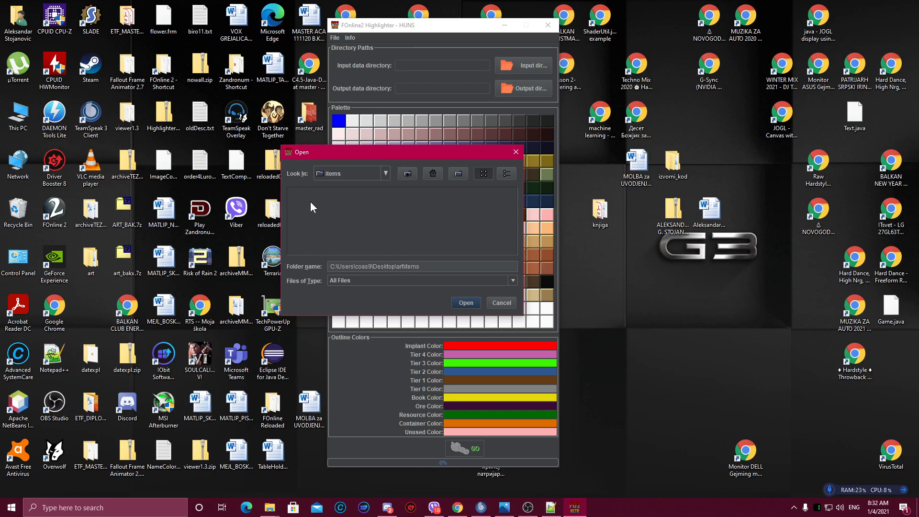
pyautogui.click(456, 302)
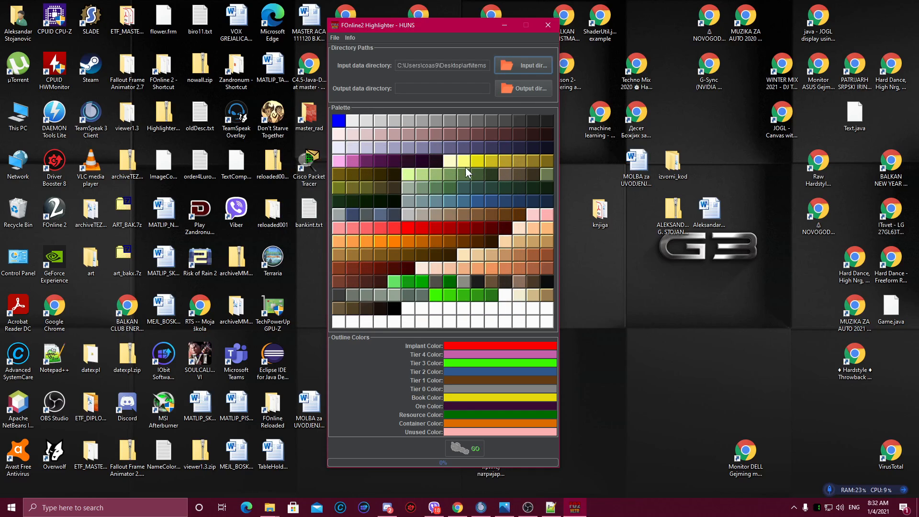
# Step: Create a new folder named art_x on the desktop
pyautogui.click(524, 87)
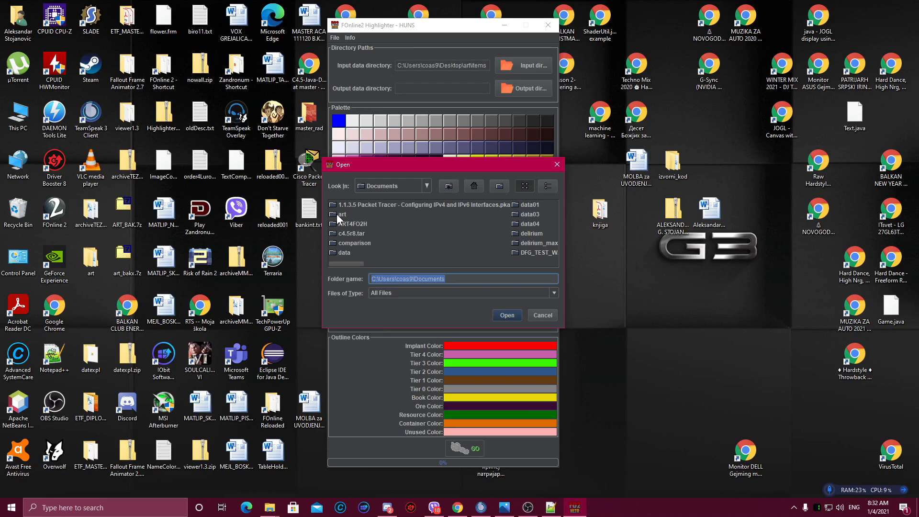
pyautogui.click(532, 313)
pyautogui.rightClick(99, 305)
pyautogui.moveTo(128, 404)
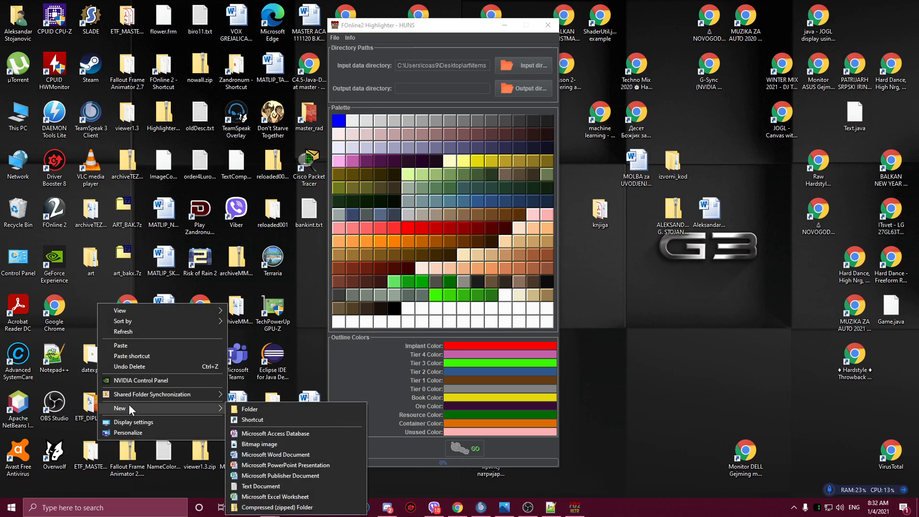
pyautogui.click(252, 405)
pyautogui.write('art')
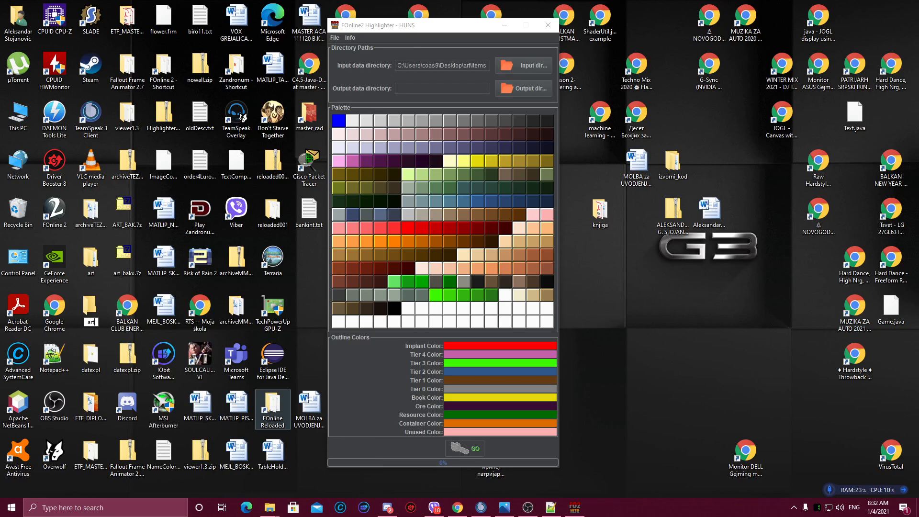
pyautogui.write('_x')
pyautogui.press('Return')
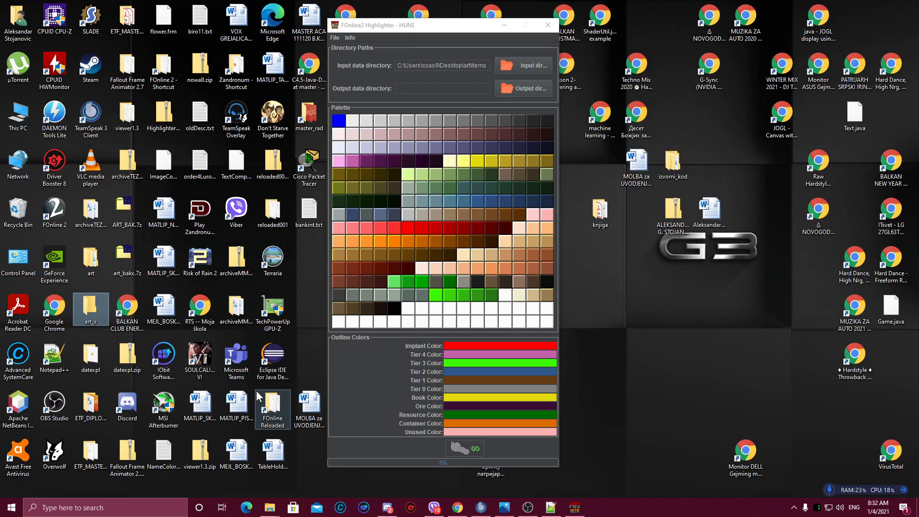
# Step: Create a subfolder named items inside art_x
pyautogui.doubleClick(86, 312)
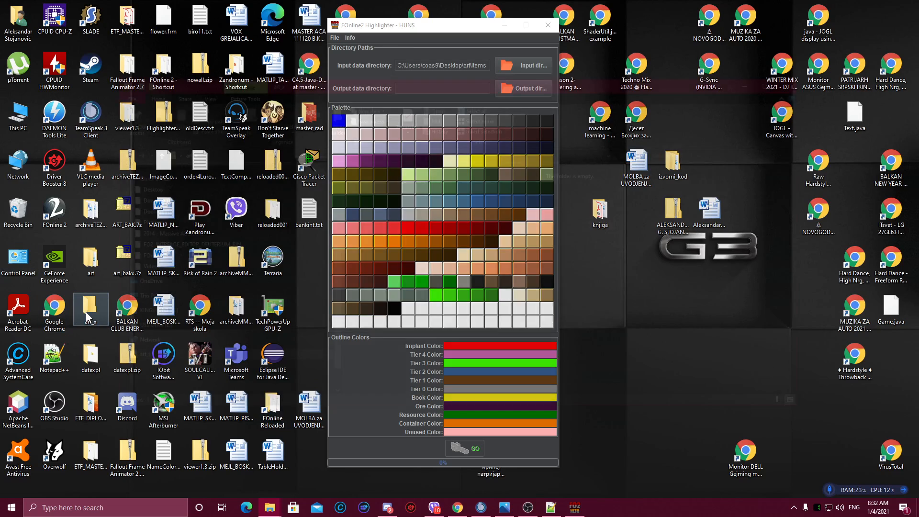
pyautogui.rightClick(396, 198)
pyautogui.moveTo(457, 322)
pyautogui.click(543, 323)
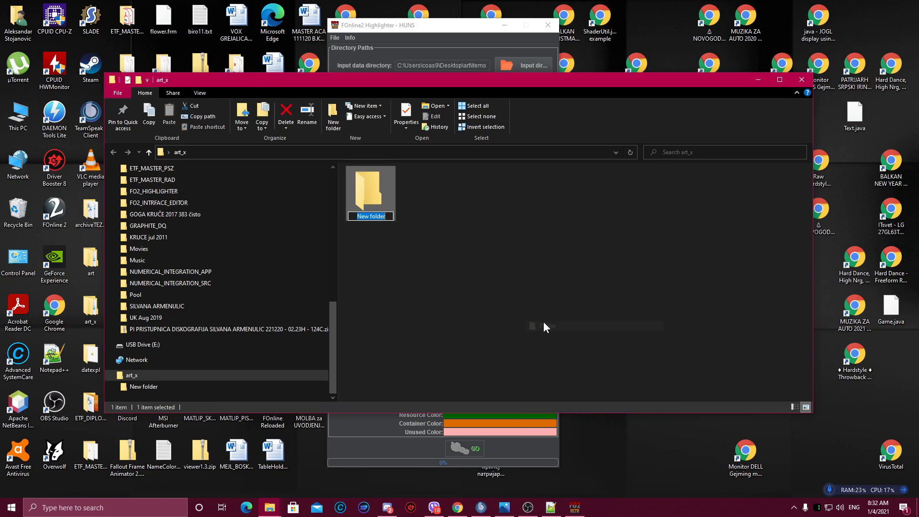
pyautogui.write('items')
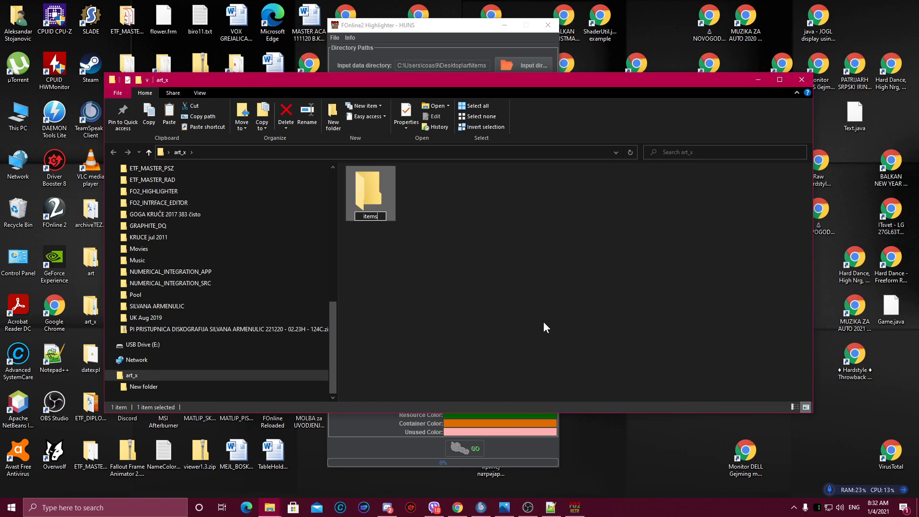
pyautogui.press('Return')
# Step: Create a second subfolder named scenery_new inside art_x and close the folder window
pyautogui.rightClick(436, 201)
pyautogui.moveTo(513, 325)
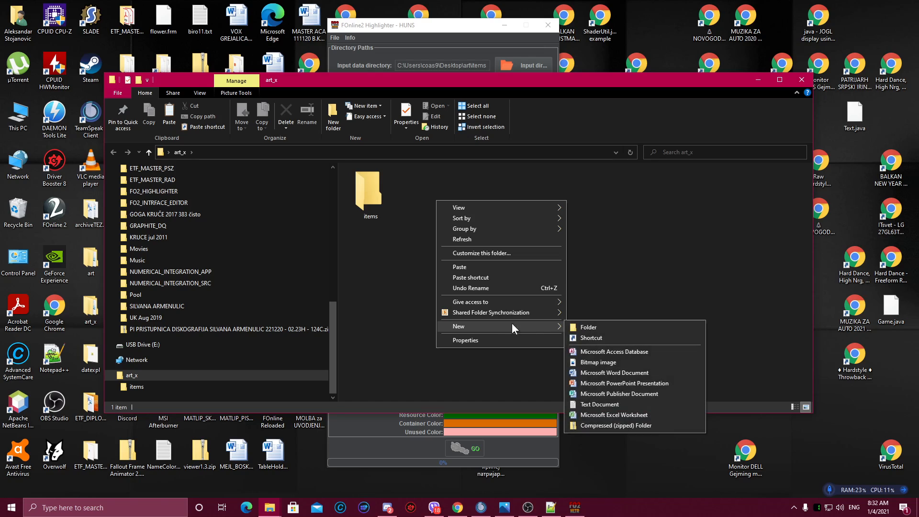
pyautogui.click(570, 324)
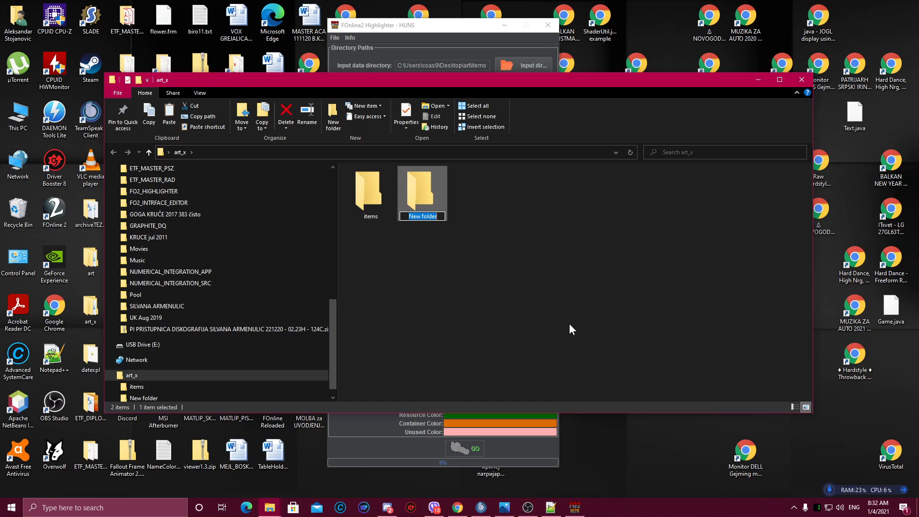
pyautogui.write('es')
pyautogui.press('BackSpace')
pyautogui.press('BackSpace')
pyautogui.write('scenery_new')
pyautogui.press('Return')
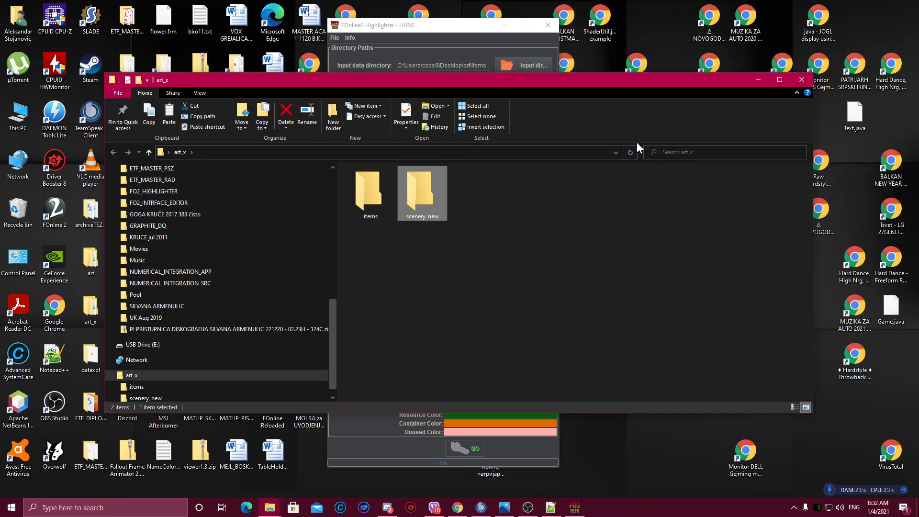
pyautogui.click(758, 80)
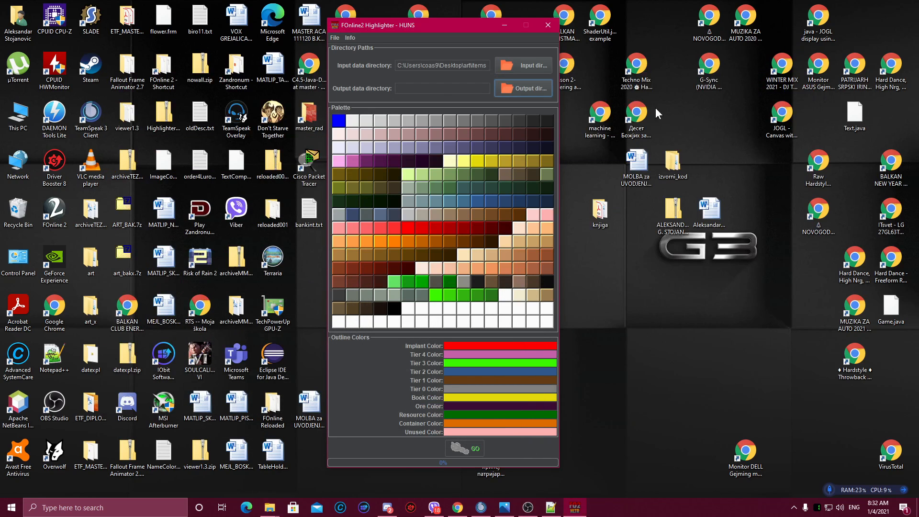
# Step: Set the Highlighter's output directory to the items folder inside art_x on the desktop
pyautogui.click(512, 90)
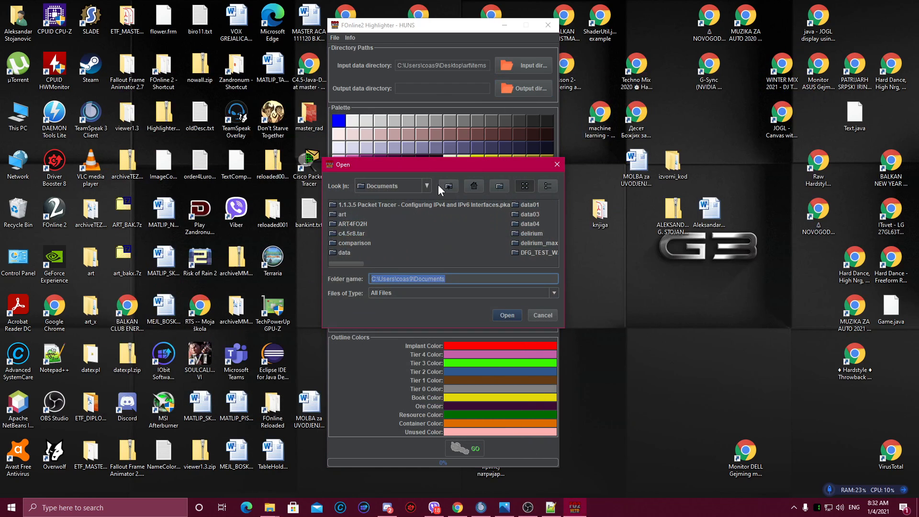
pyautogui.click(357, 190)
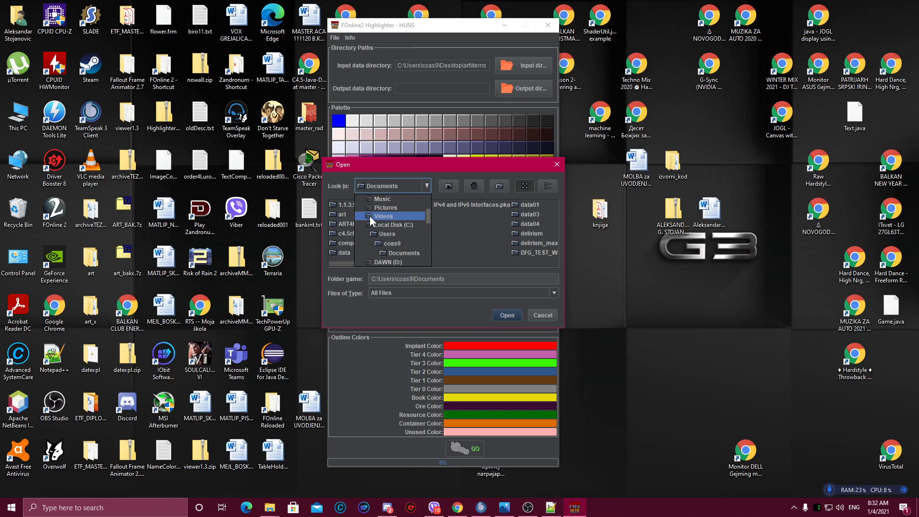
pyautogui.scroll(2, 373, 243)
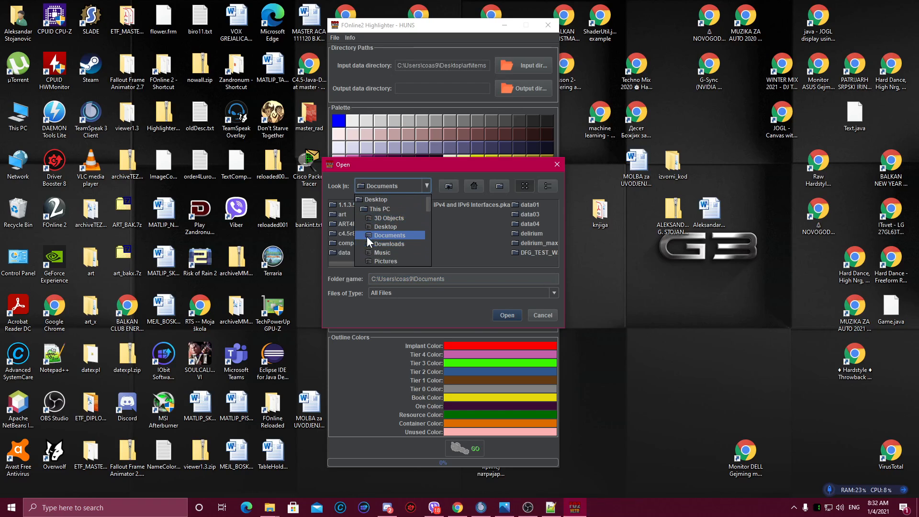
pyautogui.click(366, 228)
pyautogui.doubleClick(343, 231)
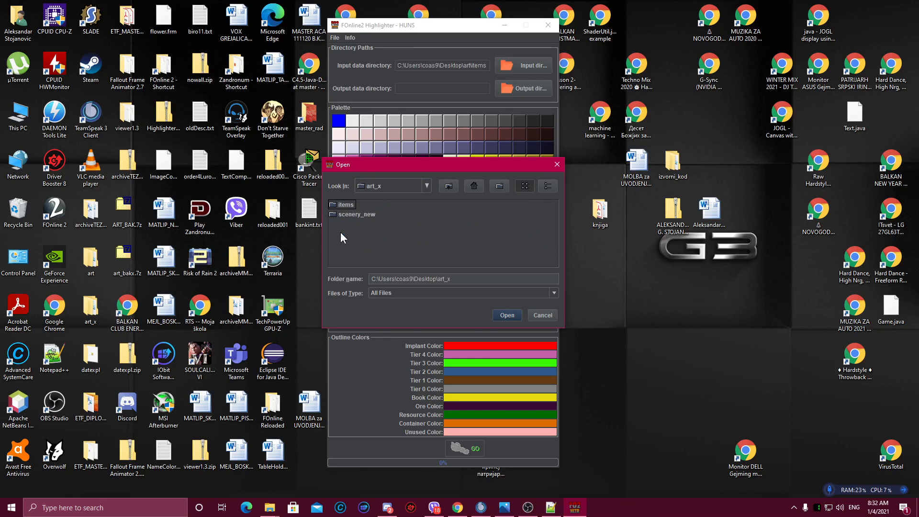
pyautogui.doubleClick(343, 207)
pyautogui.click(500, 312)
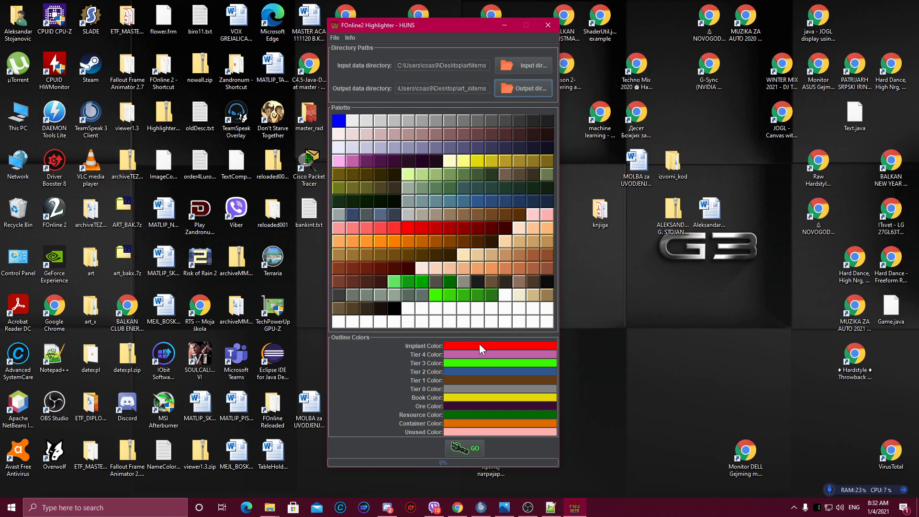
# Step: Open the implant color chooser without changes and compare the outline colors with the values in fo2_highlighter.ini
pyautogui.click(451, 347)
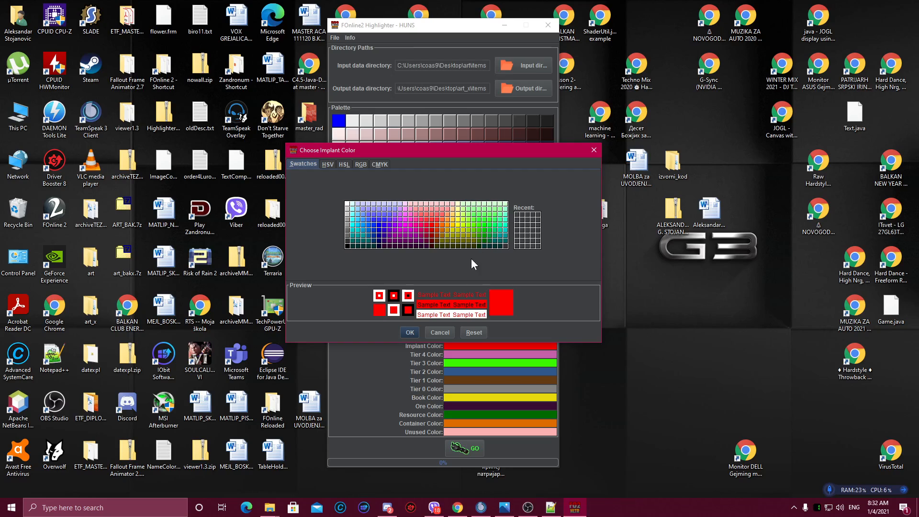
pyautogui.click(434, 332)
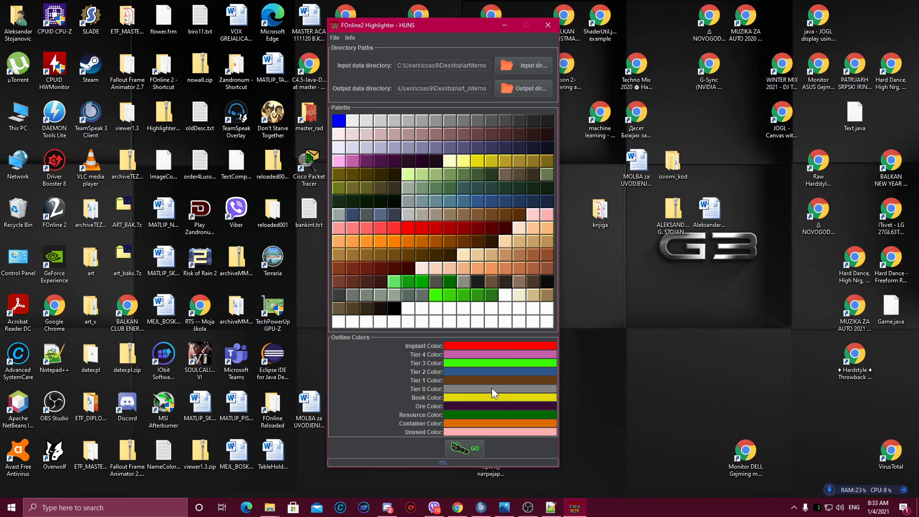
pyautogui.click(551, 507)
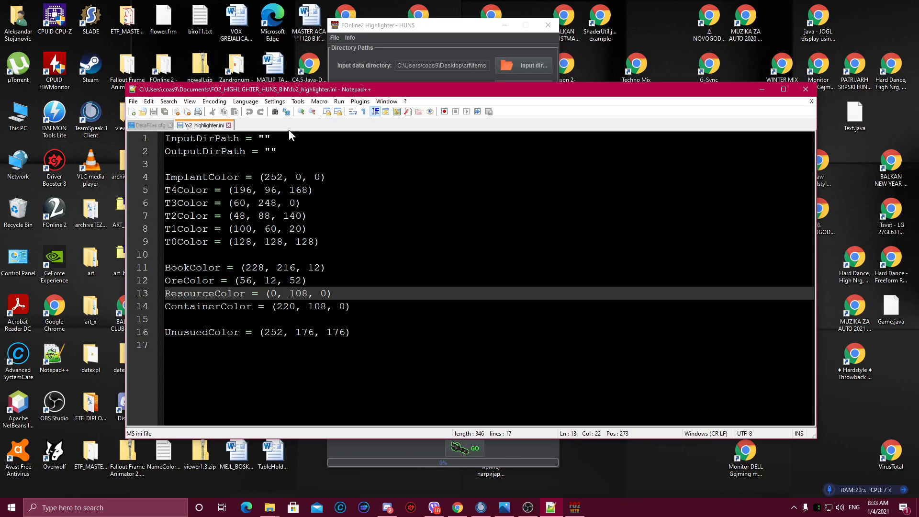
pyautogui.moveTo(334, 96); pyautogui.dragTo(767, 110)
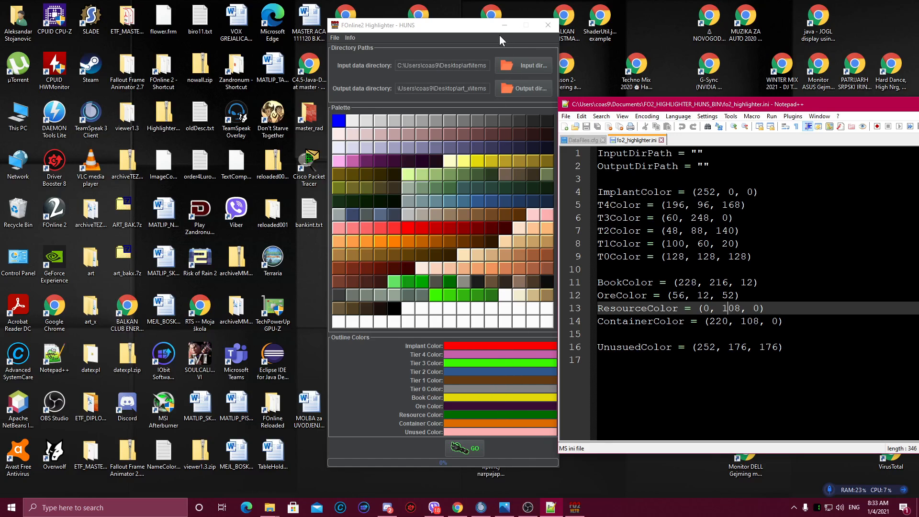
pyautogui.moveTo(499, 35); pyautogui.dragTo(329, 39)
pyautogui.moveTo(605, 106)
pyautogui.mouseDown()
pyautogui.moveTo(466, 100)
pyautogui.moveTo(460, 81)
pyautogui.mouseUp()
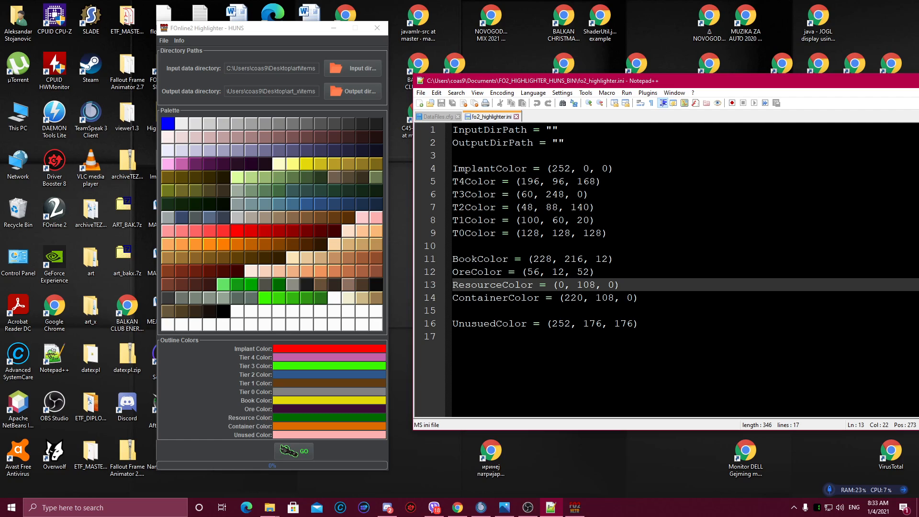
# Step: Run the highlighter to generate the colorized item graphics and dismiss the completion notice
pyautogui.click(278, 29)
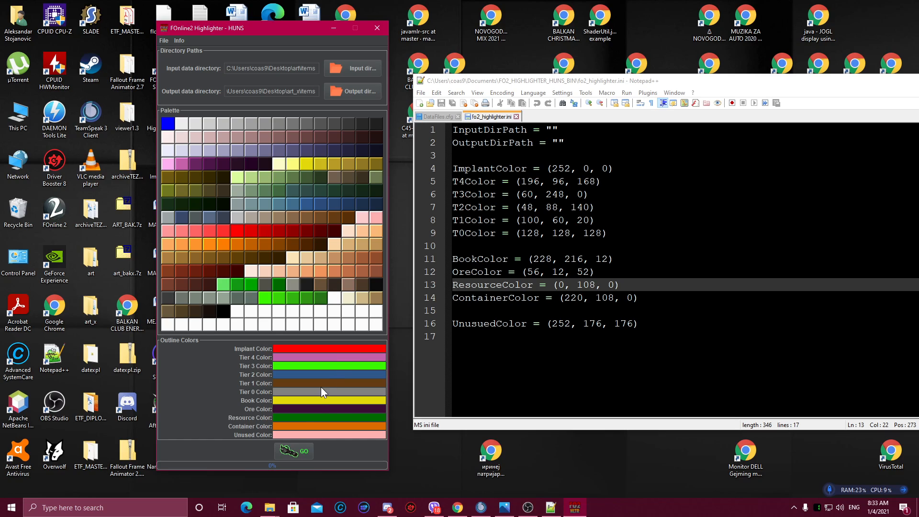
pyautogui.click(288, 452)
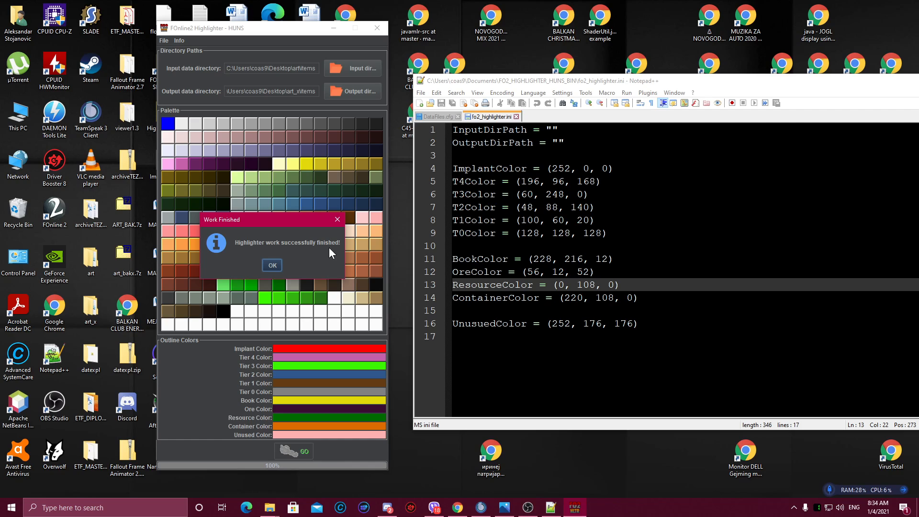
pyautogui.click(271, 265)
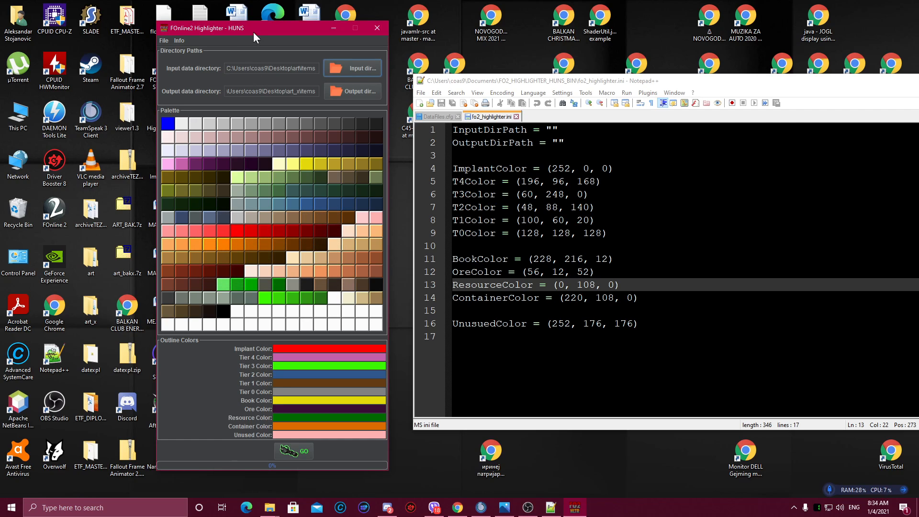
# Step: Open the items folder inside art_x on the desktop and browse through the generated item files
pyautogui.moveTo(254, 33); pyautogui.dragTo(556, 25)
pyautogui.click(92, 318)
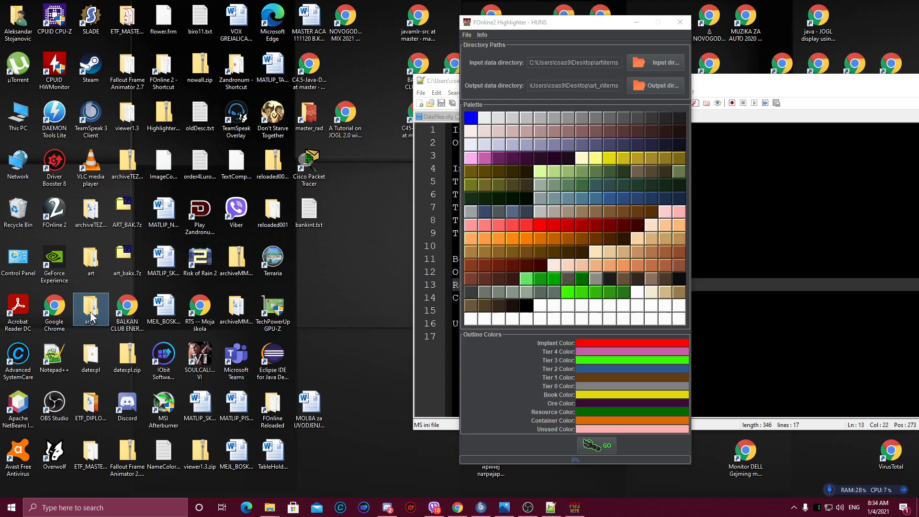
pyautogui.doubleClick(93, 318)
pyautogui.doubleClick(357, 204)
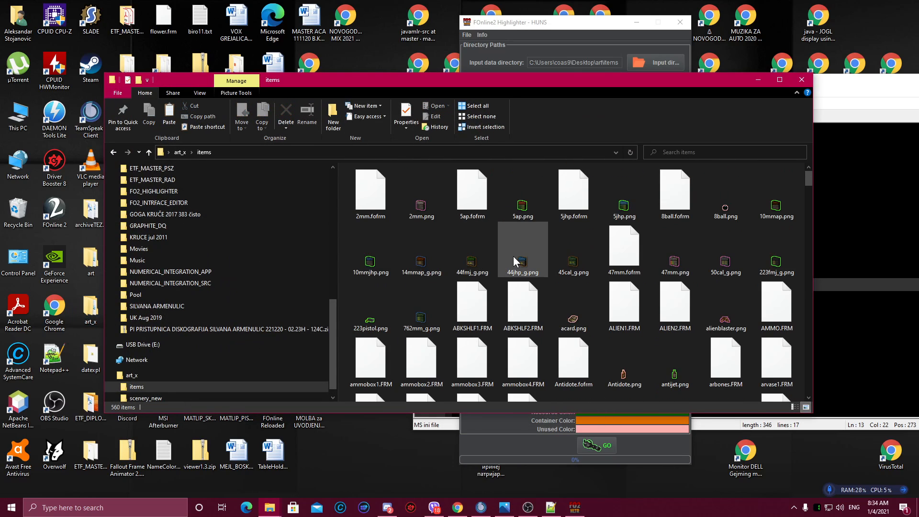
pyautogui.scroll(-15, 527, 269)
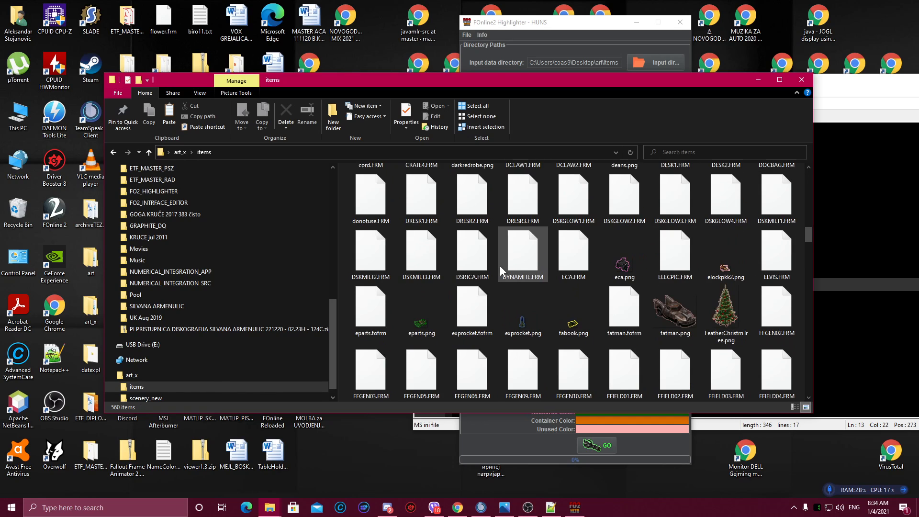
pyautogui.scroll(-10, 496, 268)
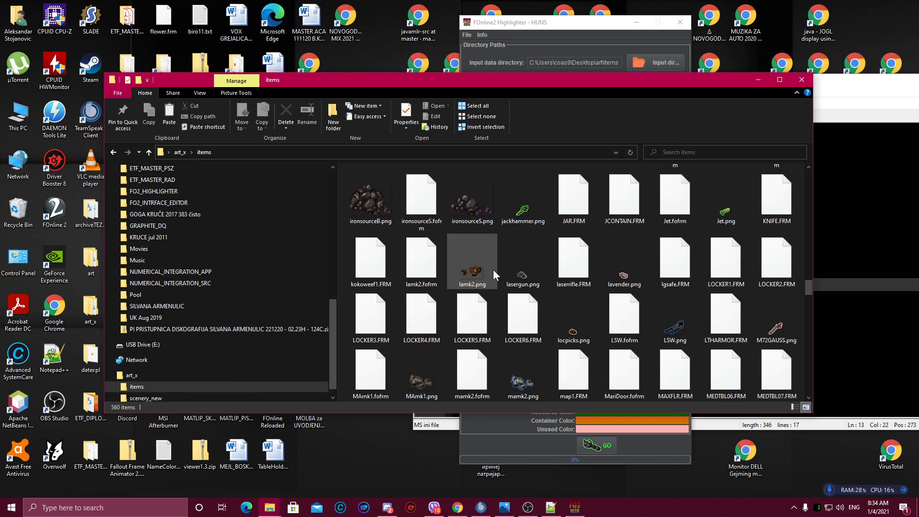
pyautogui.scroll(-12, 494, 269)
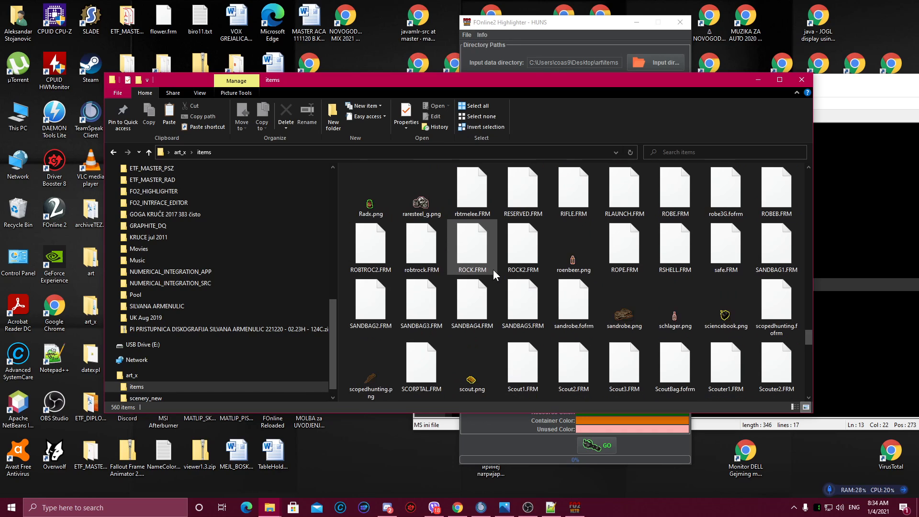
pyautogui.scroll(-12, 493, 269)
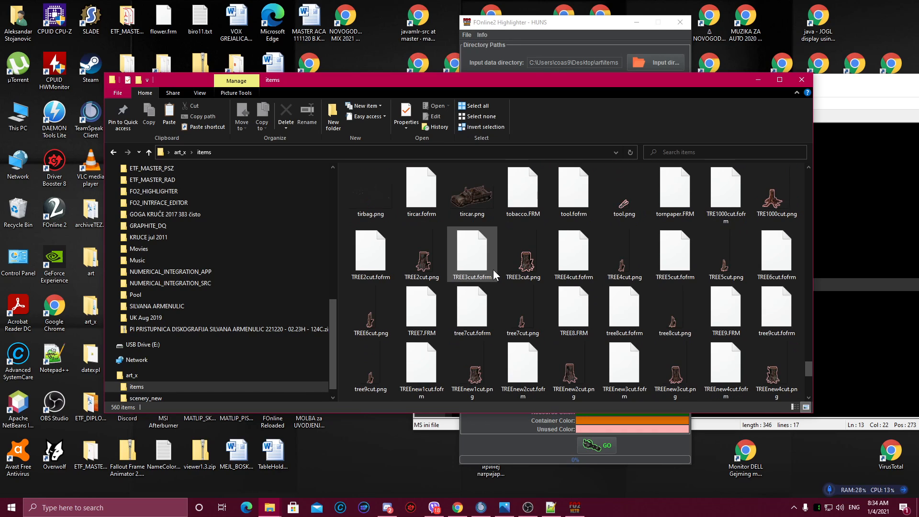
pyautogui.scroll(-4, 494, 269)
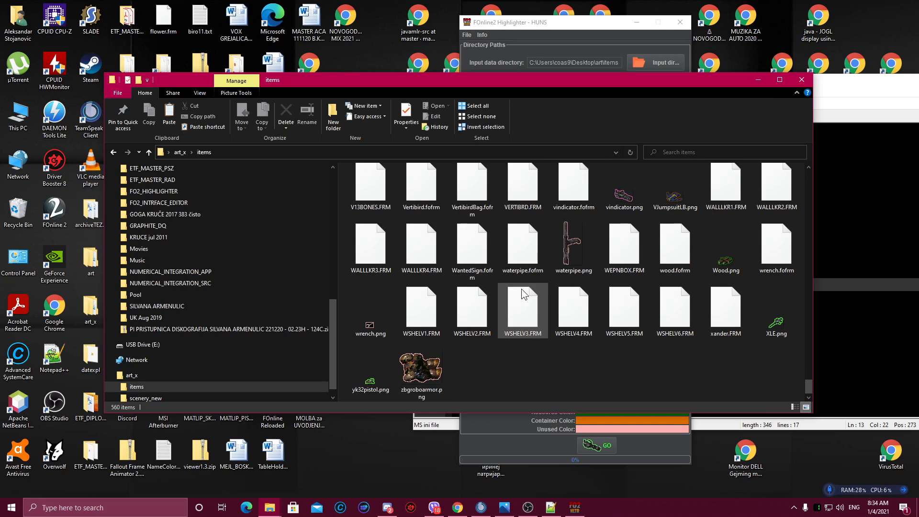
pyautogui.click(759, 77)
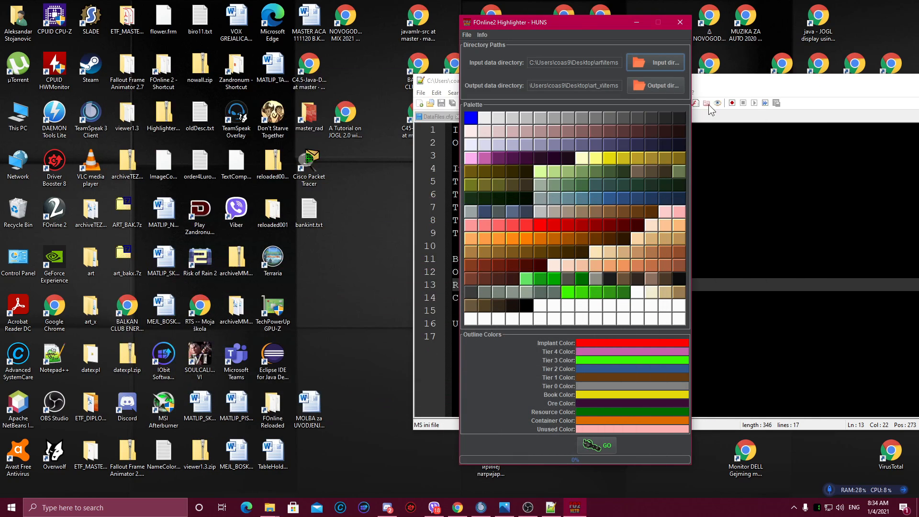
# Step: Open Dictionary.txt from the FO2_HIGHLIGHTER_HUNS_BIN folder in Notepad++
pyautogui.moveTo(589, 19); pyautogui.dragTo(324, 26)
pyautogui.moveTo(270, 515)
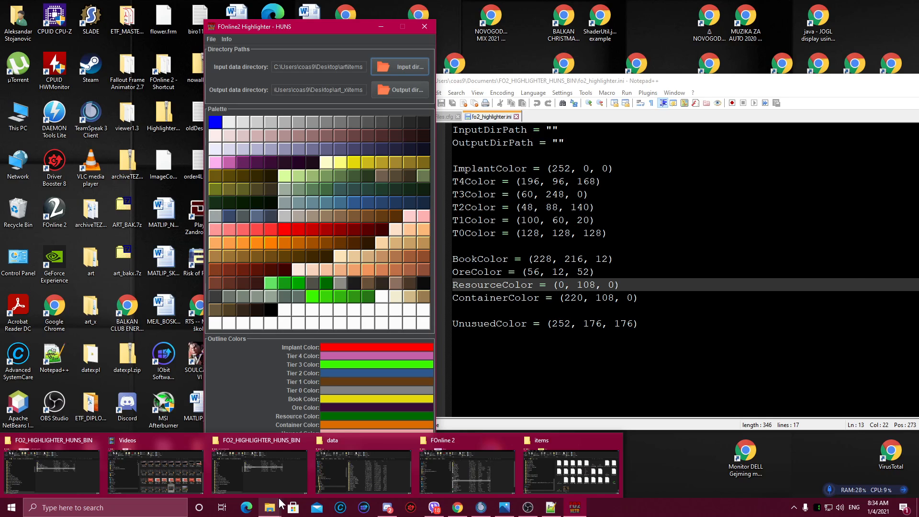
pyautogui.click(287, 472)
pyautogui.rightClick(426, 229)
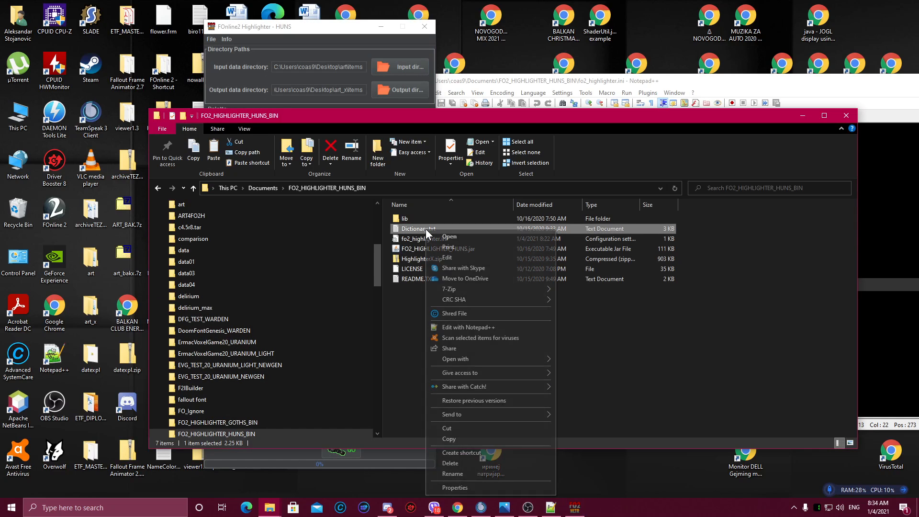
pyautogui.click(450, 327)
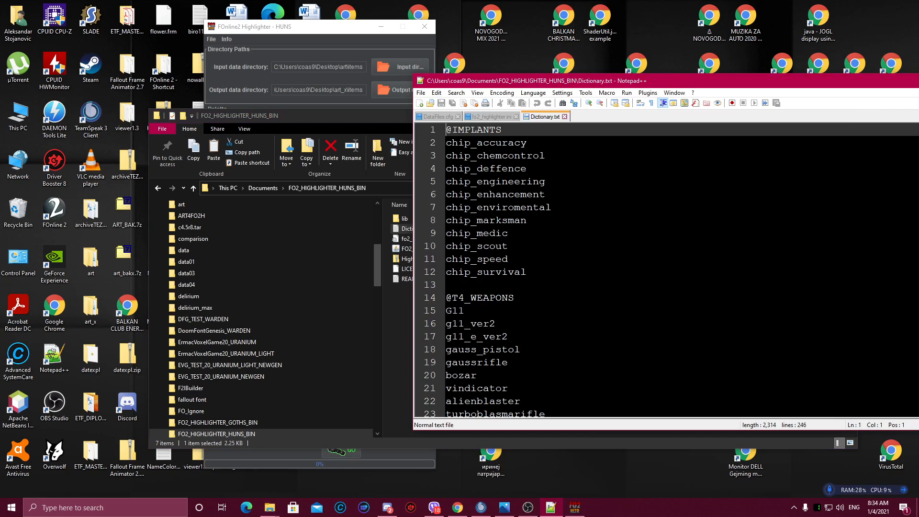
# Step: Scroll through the dictionary's item categories, highlighting the PowerFist entry, then minimize the editor and folder windows
pyautogui.scroll(-2, 665, 268)
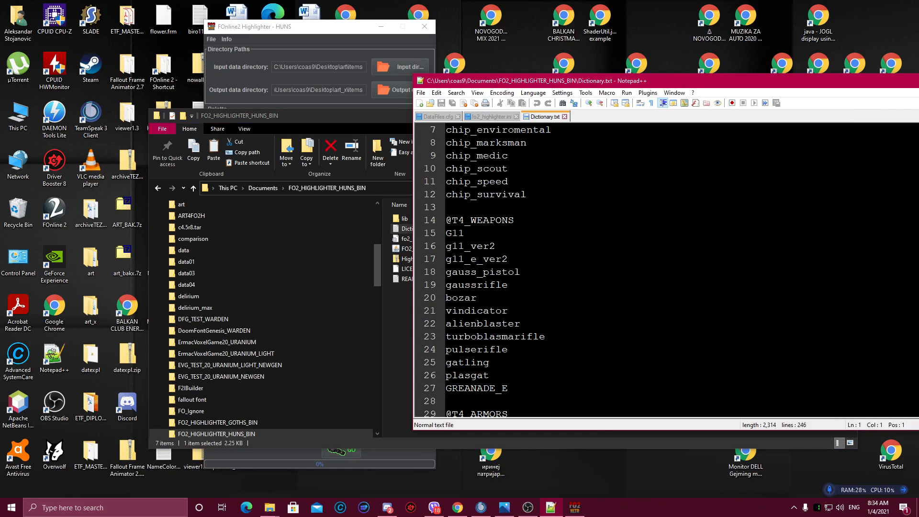
pyautogui.scroll(2, 670, 271)
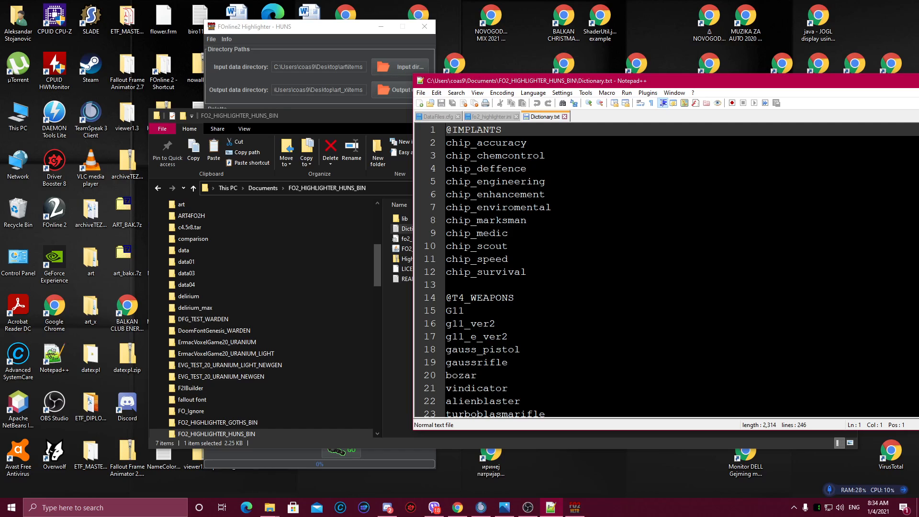
pyautogui.scroll(-20, 666, 270)
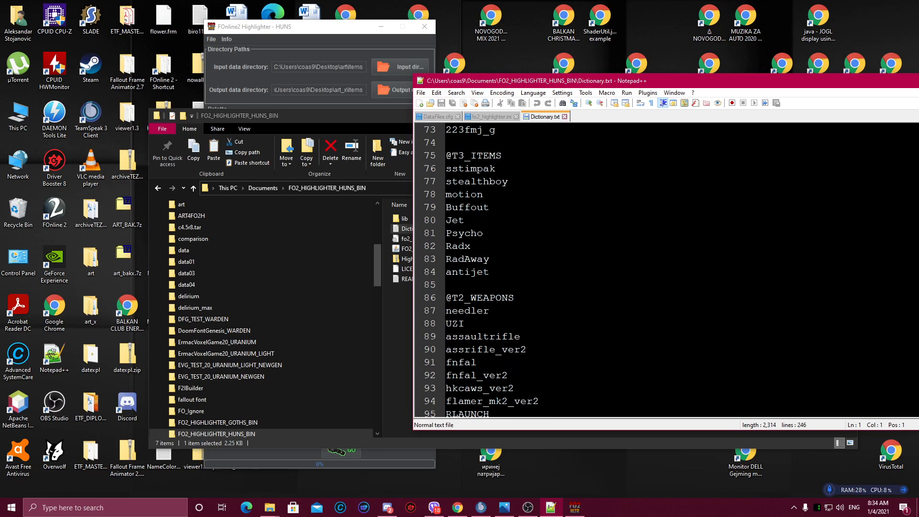
pyautogui.scroll(-5, 666, 271)
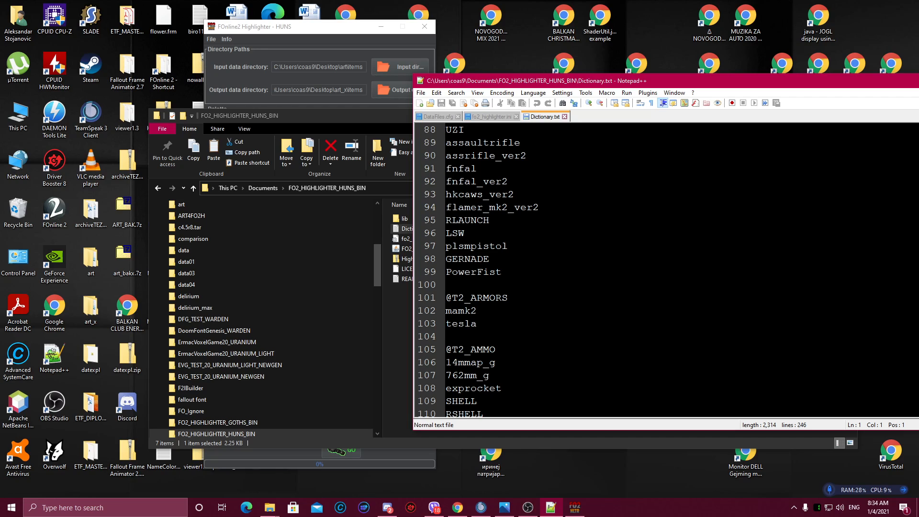
pyautogui.moveTo(503, 272); pyautogui.dragTo(446, 269)
pyautogui.moveTo(827, 84); pyautogui.dragTo(628, 110)
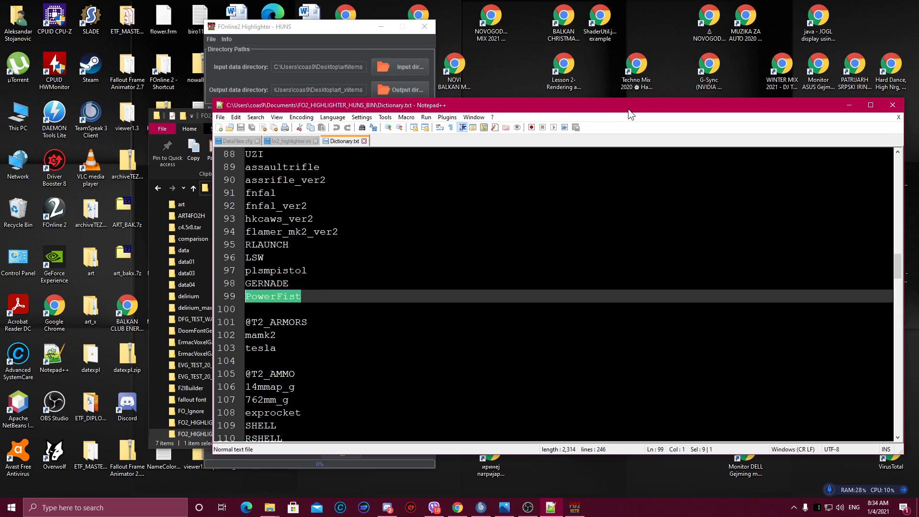
pyautogui.click(845, 106)
pyautogui.click(798, 117)
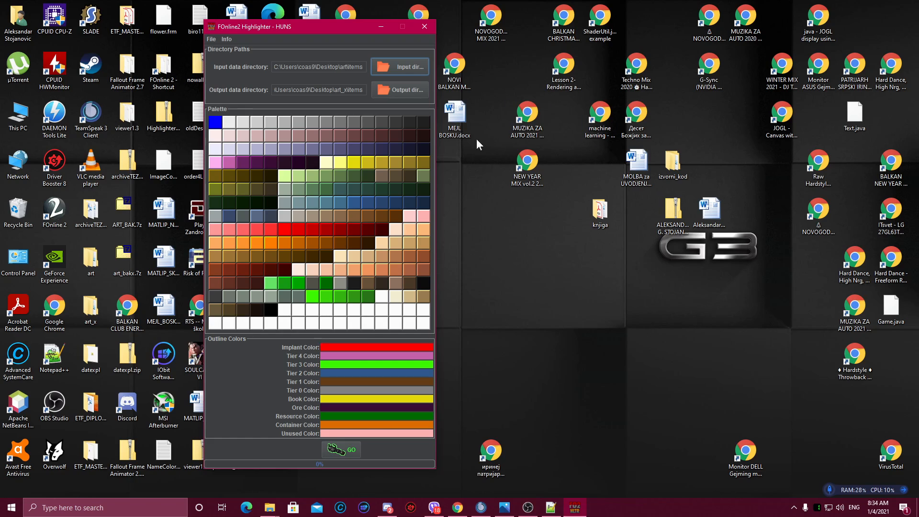
# Step: Set the input directory to the scenery_new folder inside art on the desktop
pyautogui.click(395, 67)
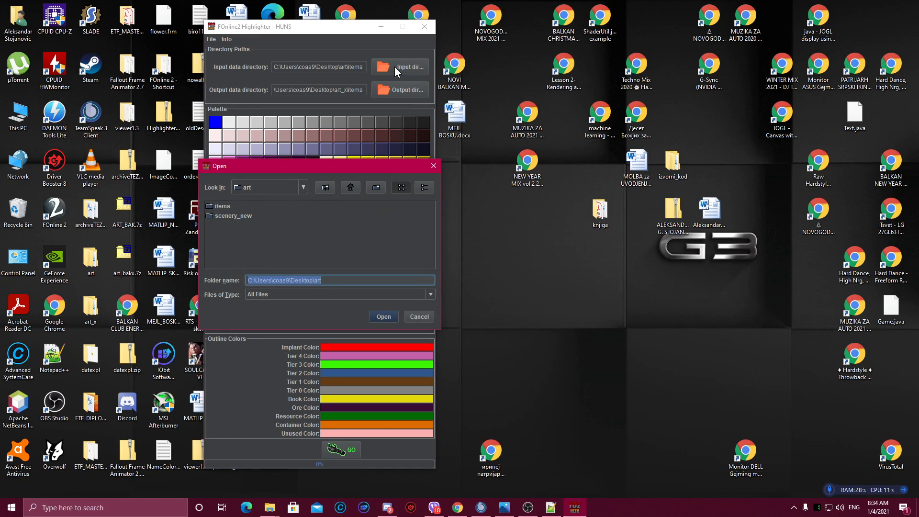
pyautogui.click(225, 217)
pyautogui.doubleClick(225, 217)
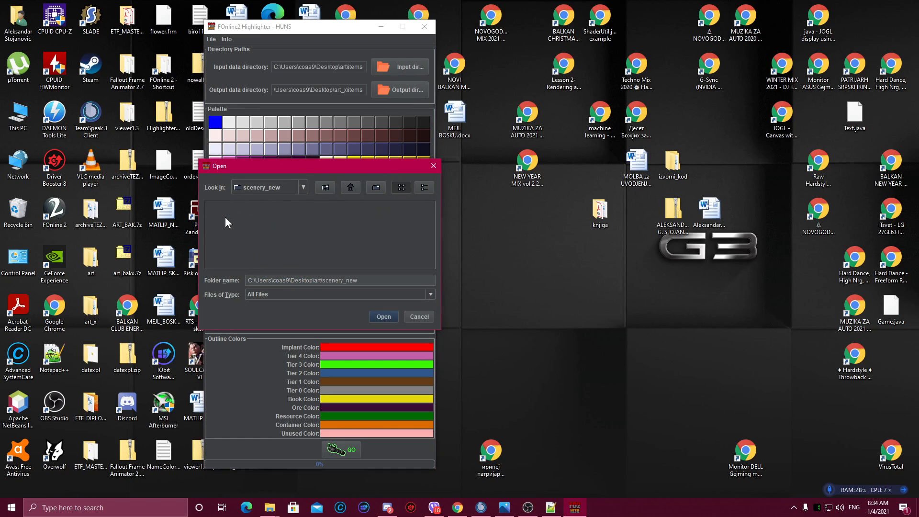
pyautogui.click(371, 315)
# Step: Set the output directory to the scenery_new folder inside art_x on the desktop
pyautogui.click(381, 91)
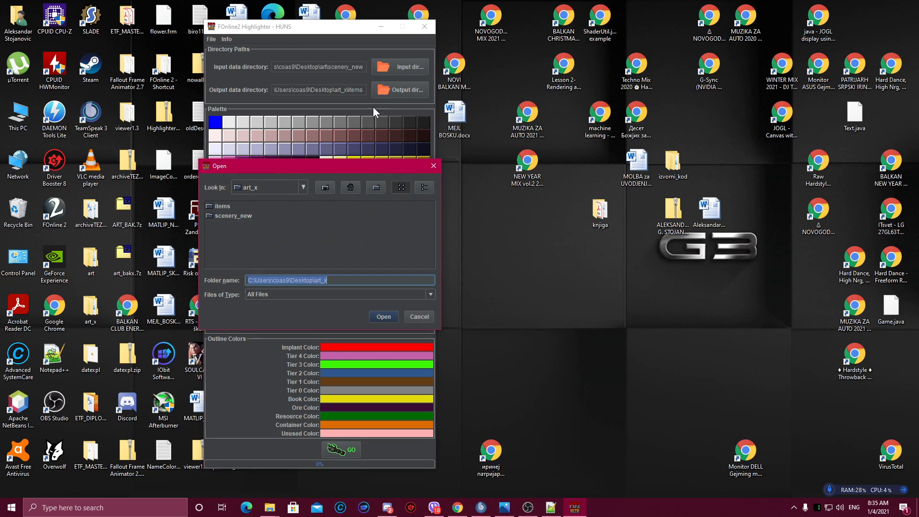
pyautogui.doubleClick(235, 215)
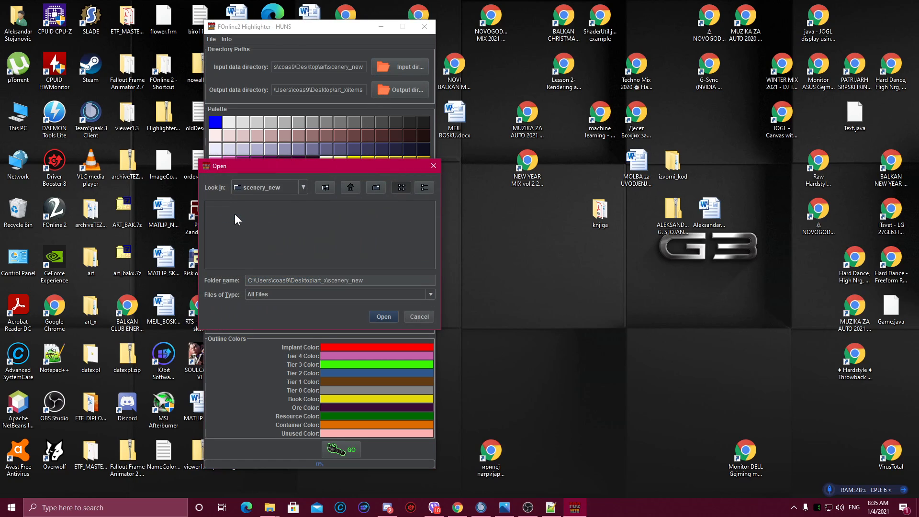
pyautogui.click(386, 315)
# Step: Run the highlighter on the scenery graphics and dismiss the completion notice
pyautogui.moveTo(300, 30); pyautogui.dragTo(421, 27)
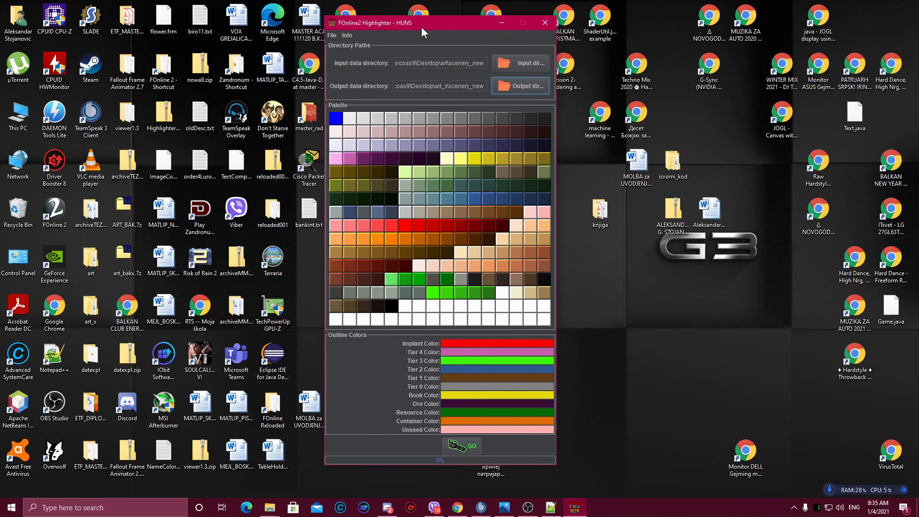
pyautogui.click(455, 442)
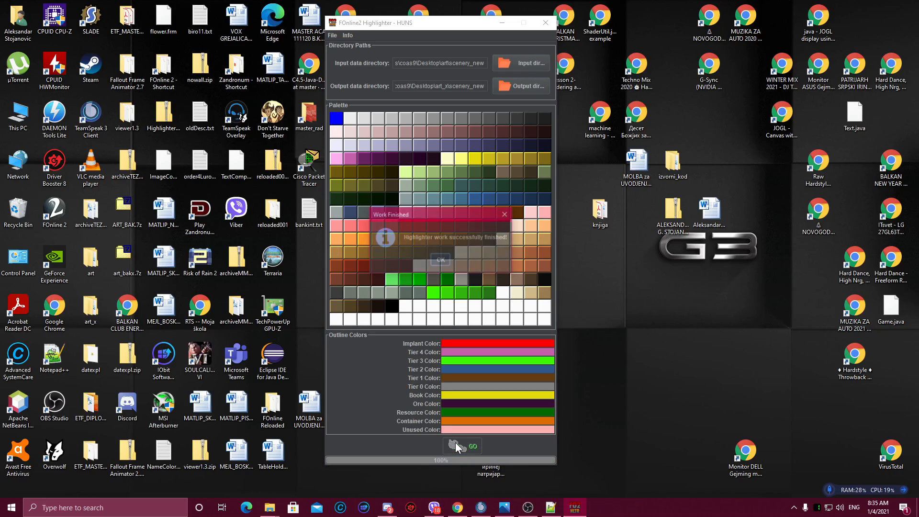
pyautogui.click(438, 260)
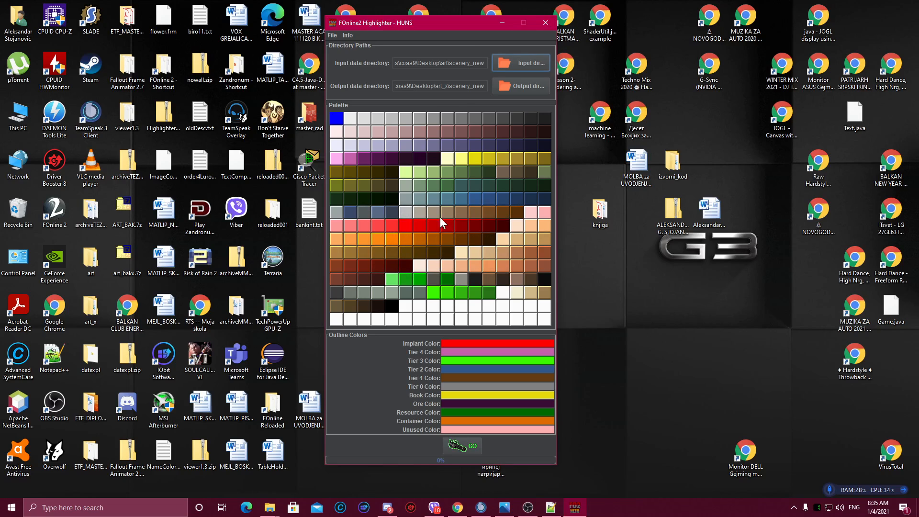
# Step: Open the scenery_new folder inside art_x to inspect the generated FRM files
pyautogui.click(497, 20)
pyautogui.doubleClick(91, 308)
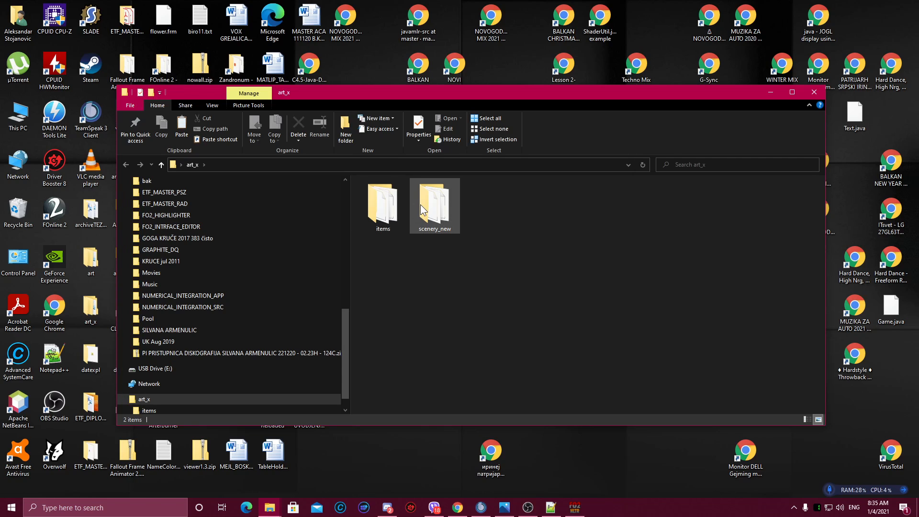
pyautogui.doubleClick(431, 209)
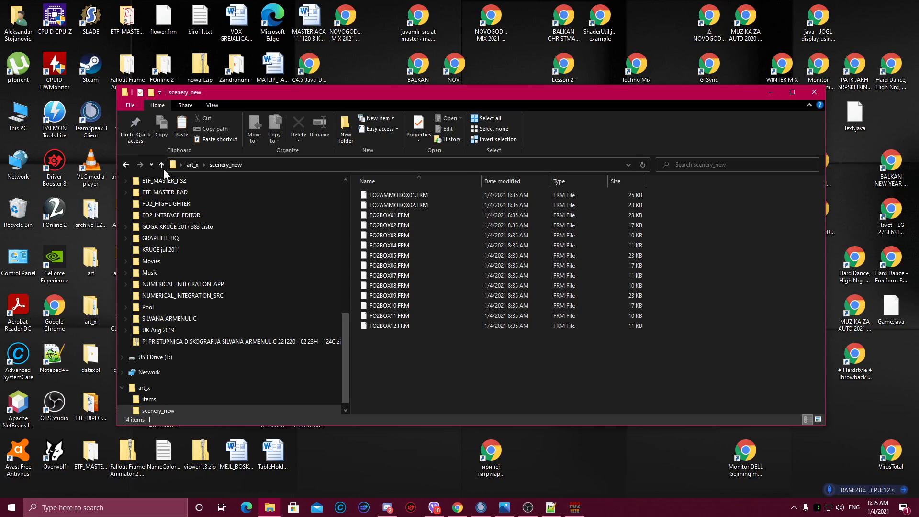
pyautogui.click(126, 164)
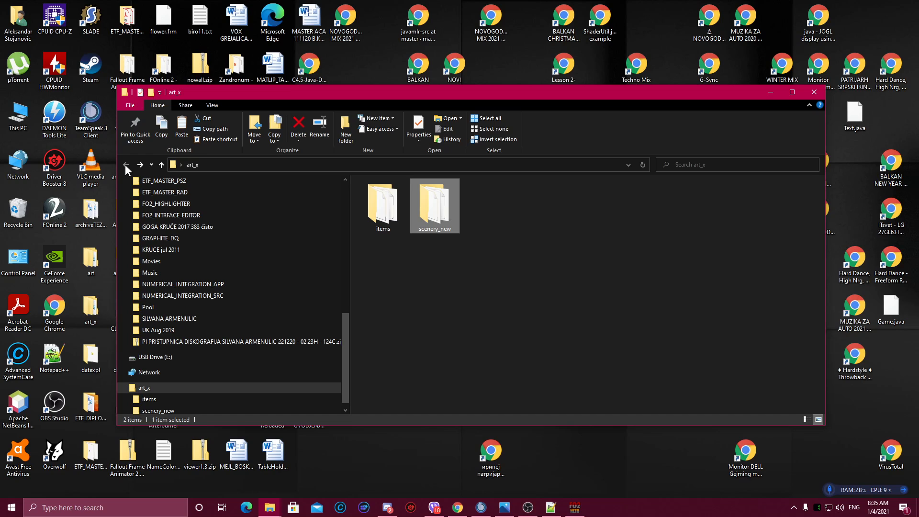
# Step: Paste the art_x folder into FOnline 2's data folder under Games on drive D and rename it art
pyautogui.click(817, 92)
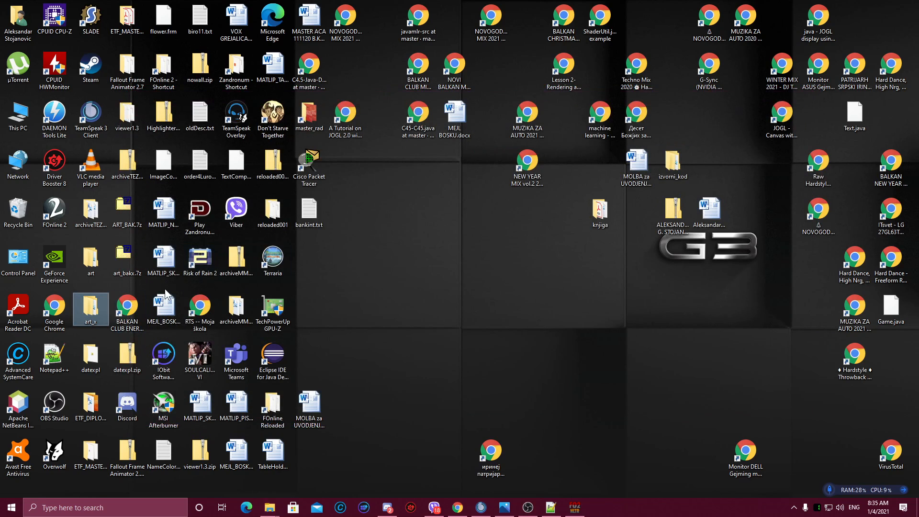
pyautogui.doubleClick(26, 120)
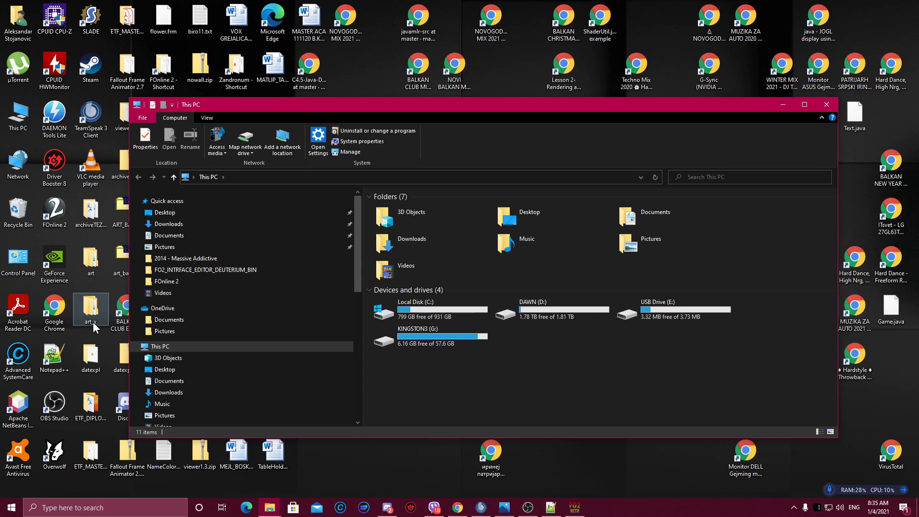
pyautogui.doubleClick(551, 299)
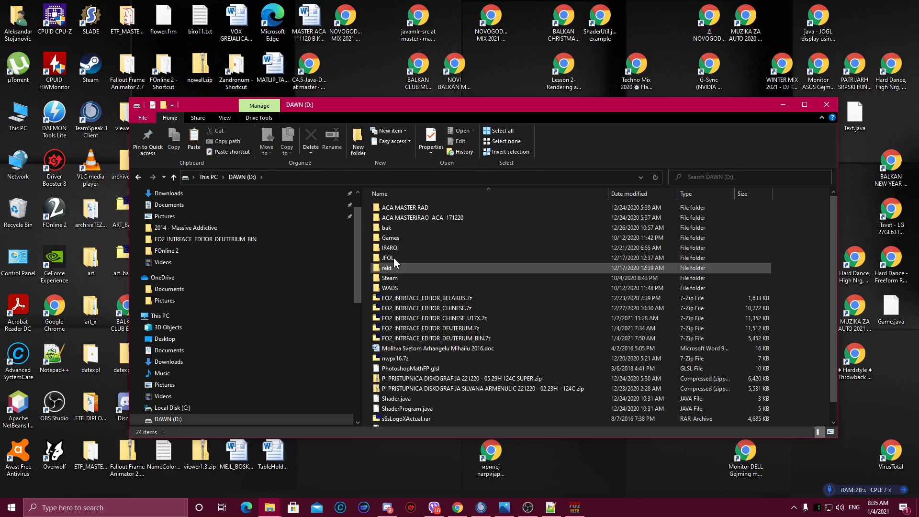
pyautogui.doubleClick(392, 238)
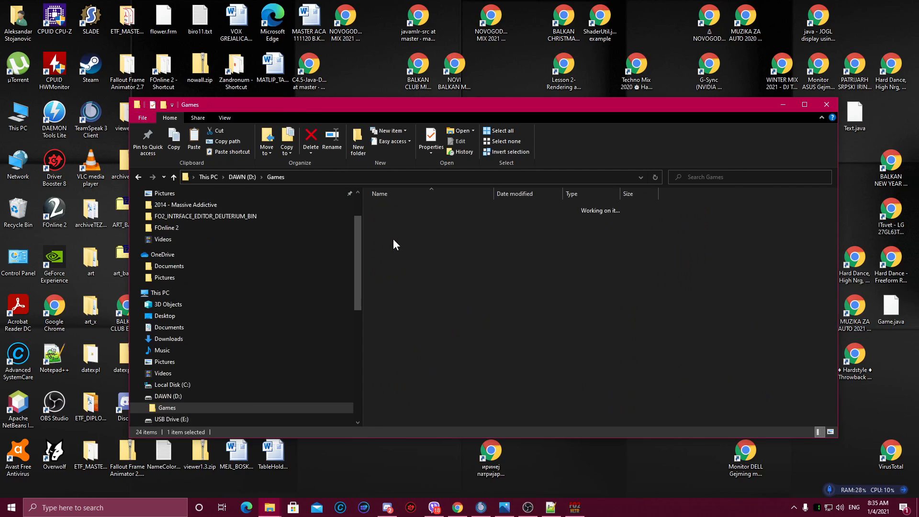
pyautogui.doubleClick(395, 218)
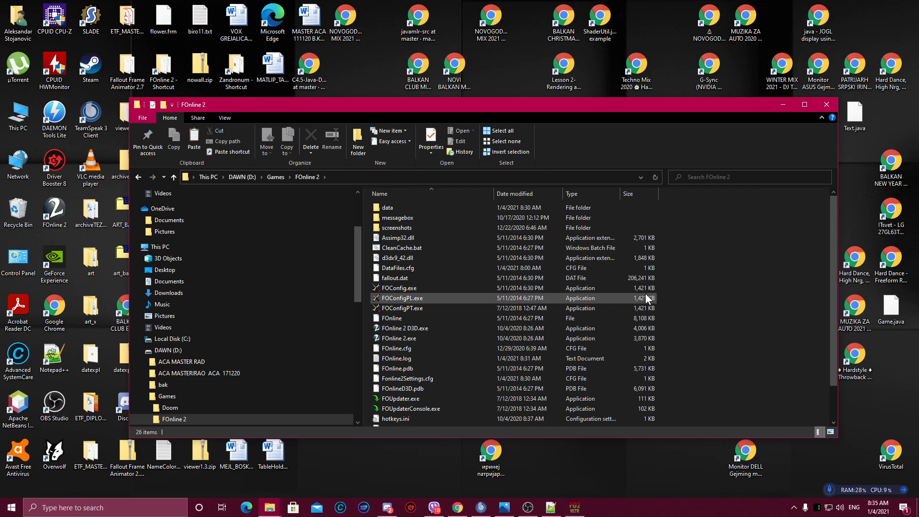
pyautogui.doubleClick(405, 209)
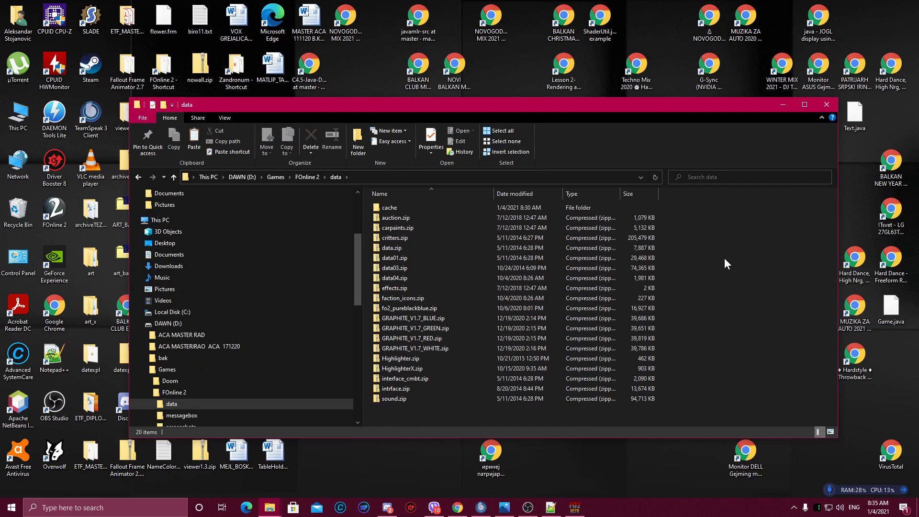
pyautogui.hotkey('ctrl', 'v')
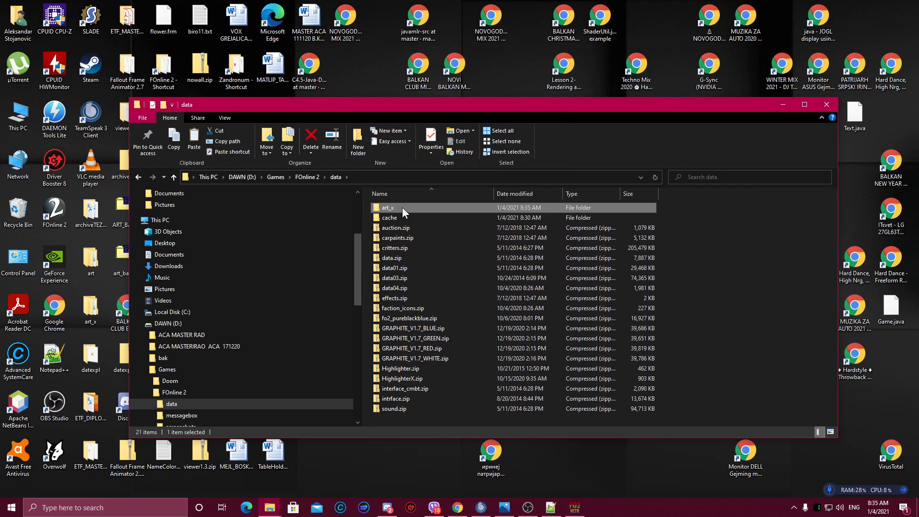
pyautogui.click(402, 208)
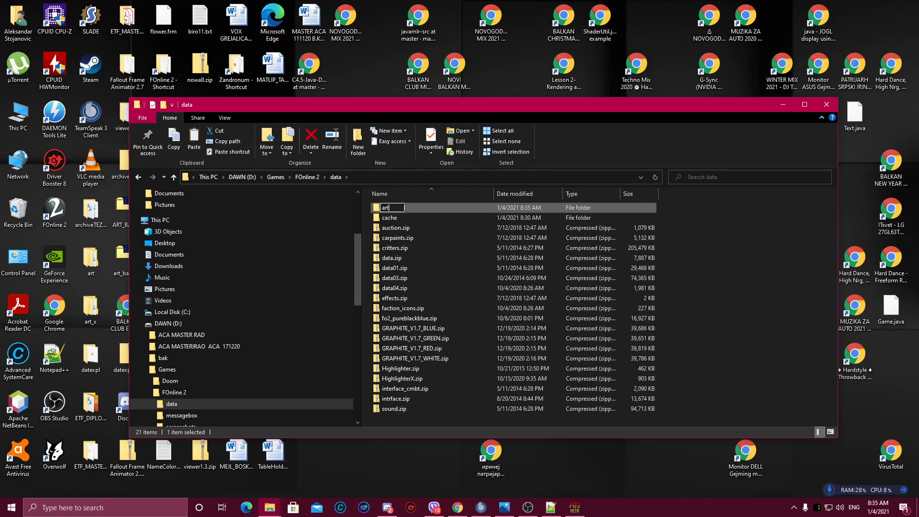
pyautogui.press('Return')
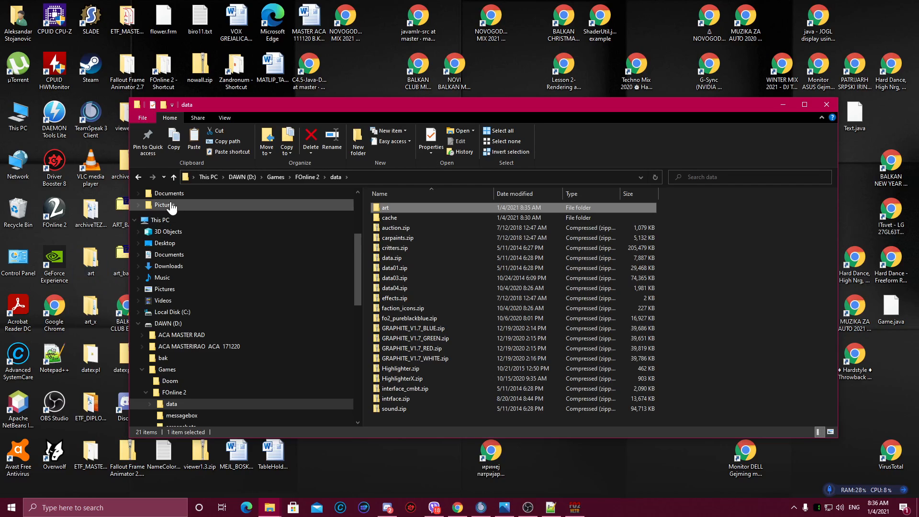
# Step: Launch FOnline 2.exe from the FOnline 2 game folder and start playing
pyautogui.click(144, 182)
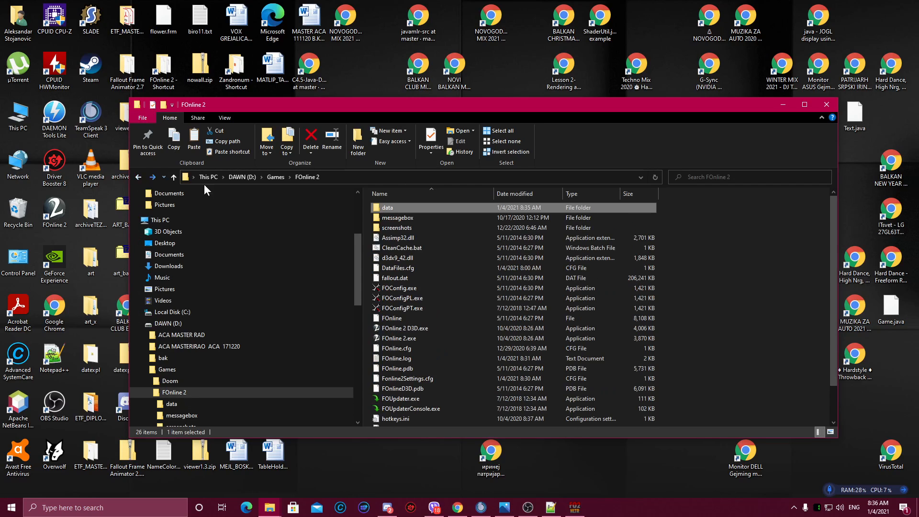
pyautogui.click(406, 250)
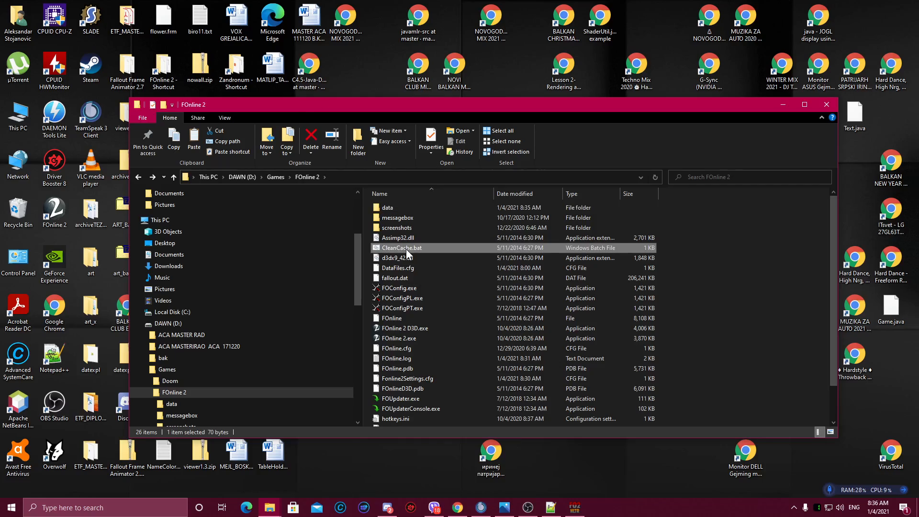
pyautogui.doubleClick(405, 338)
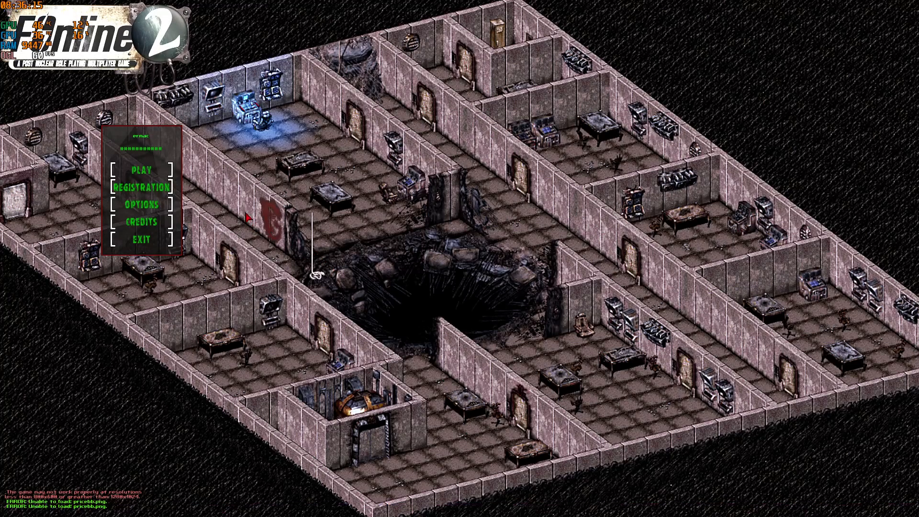
pyautogui.click(173, 171)
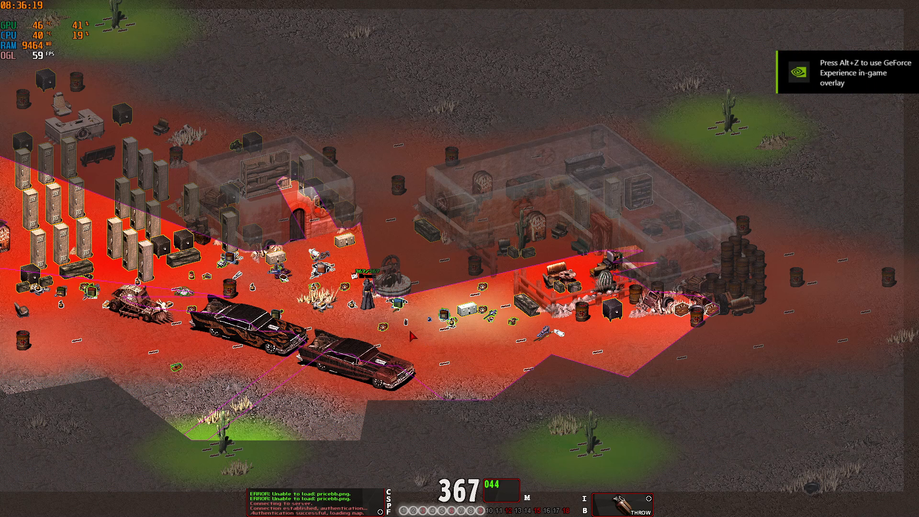
# Step: Inspect the highlighted items and scenery around the character in the game world
pyautogui.press('q')
pyautogui.rightClick(379, 310)
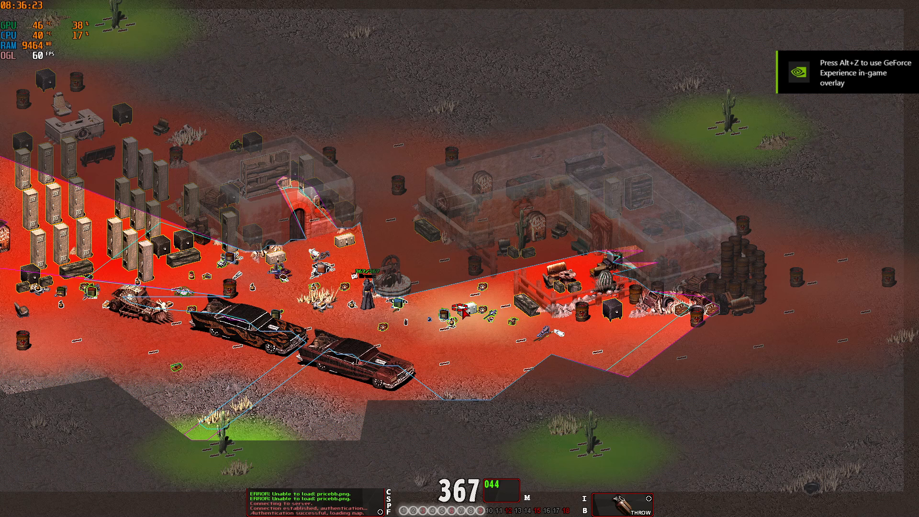
pyautogui.rightClick(480, 289)
pyautogui.rightClick(479, 289)
pyautogui.rightClick(145, 269)
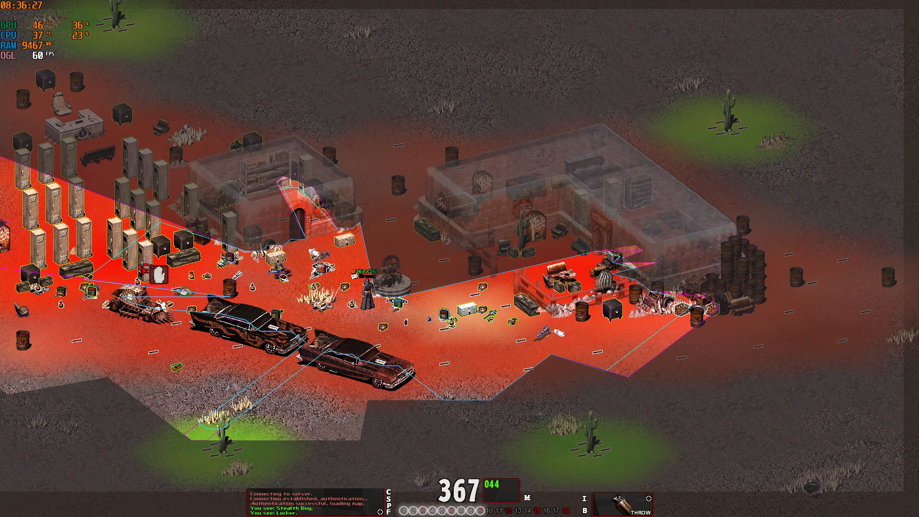
pyautogui.rightClick(145, 269)
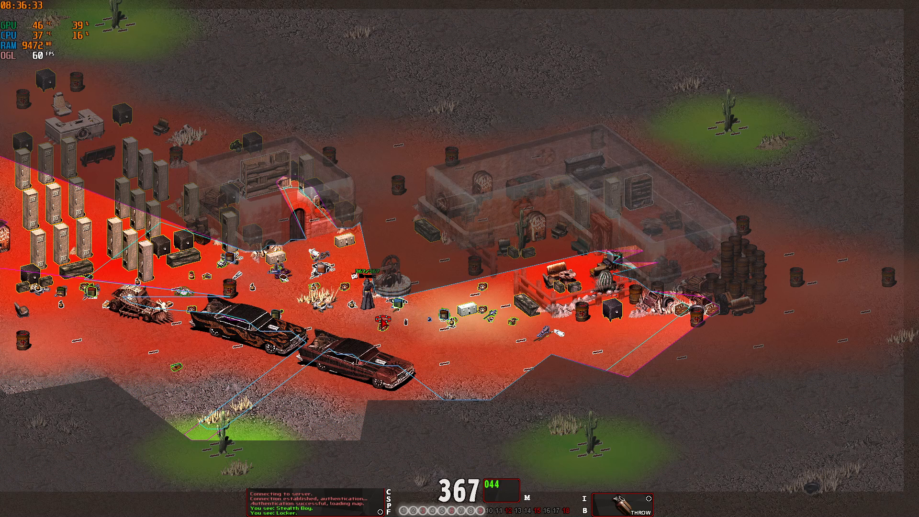
pyautogui.click(379, 315)
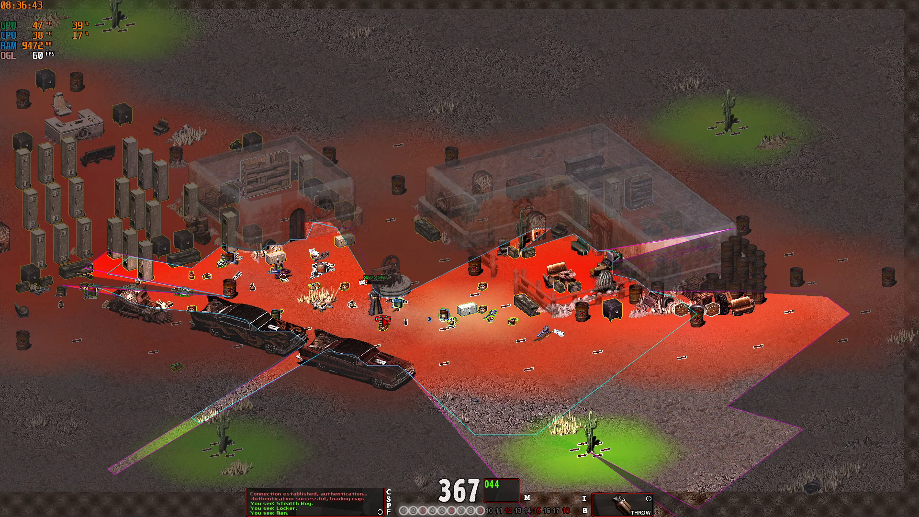
# Step: Exit the game to the desktop and close the FOnline 2 folder window
pyautogui.press('Escape')
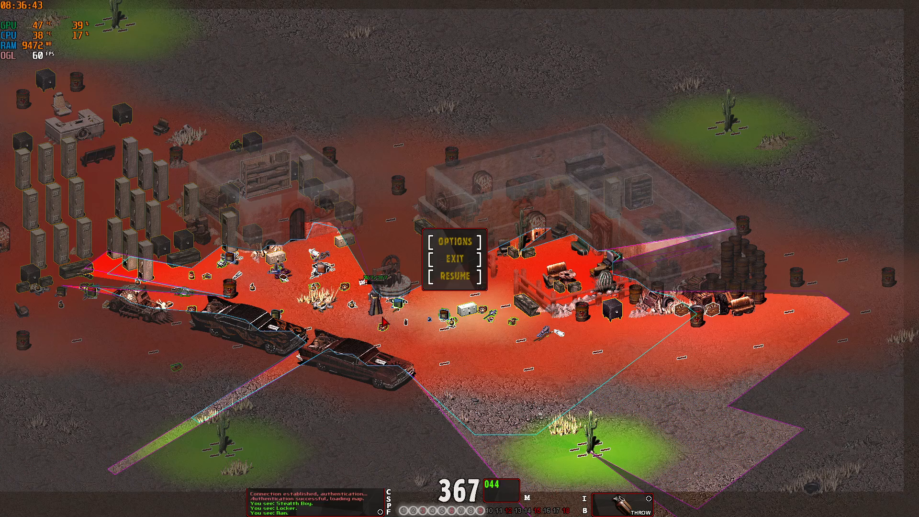
pyautogui.click(457, 260)
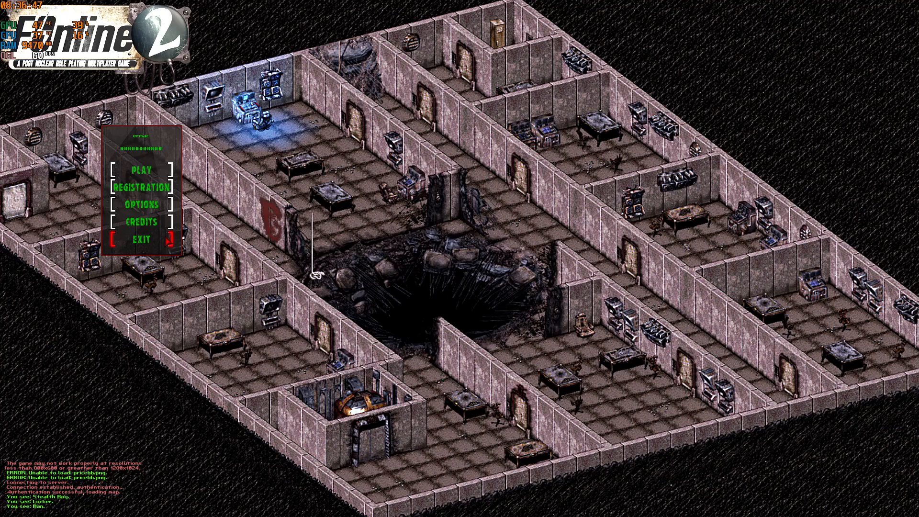
pyautogui.click(142, 239)
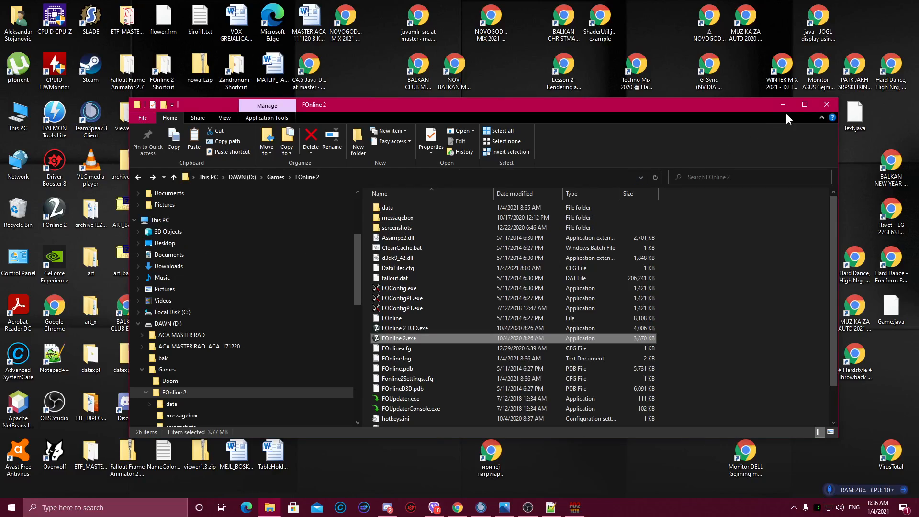
pyautogui.click(829, 105)
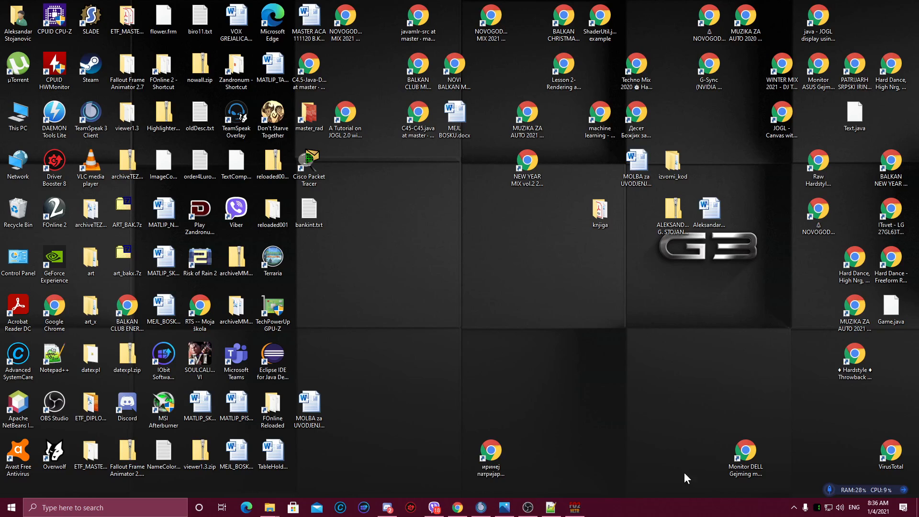
# Step: Open the FOnline2 server in Discord and enter 1844 in the english channel message box
pyautogui.click(794, 507)
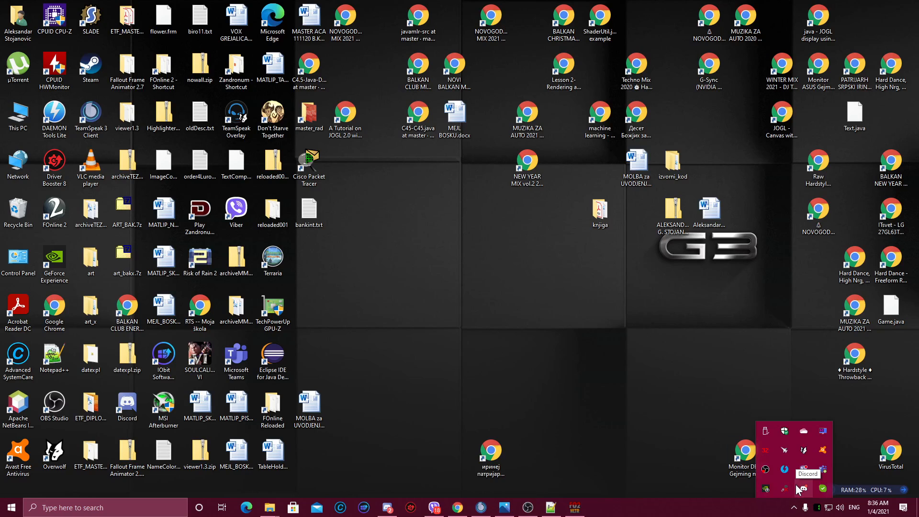
pyautogui.click(801, 489)
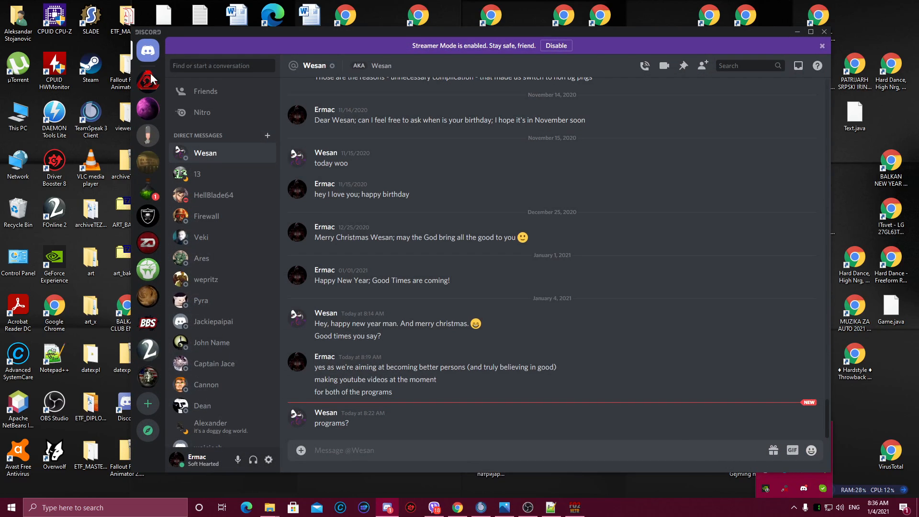
pyautogui.click(148, 349)
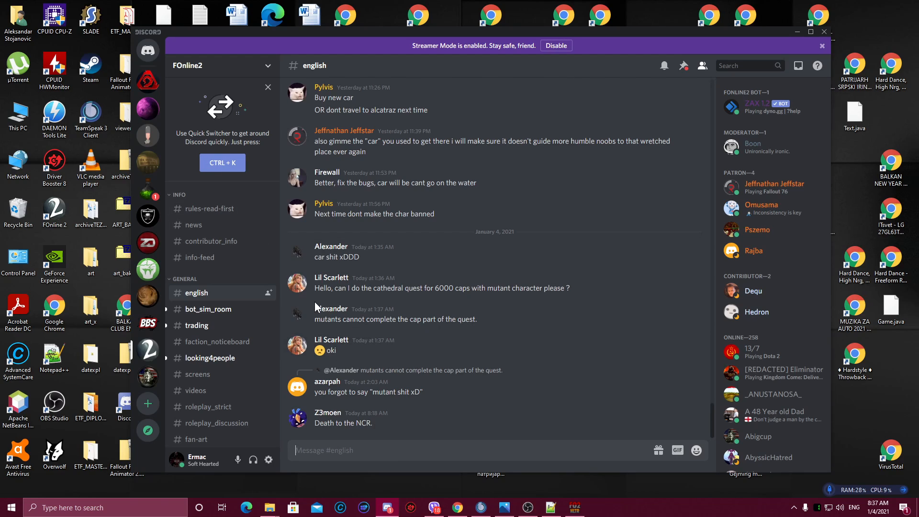
pyautogui.write('1844')
pyautogui.hotkey('shift', 'Left')
pyautogui.hotkey('shift', 'Left')
pyautogui.hotkey('shift', 'Left')
pyautogui.hotkey('shift', 'Left')
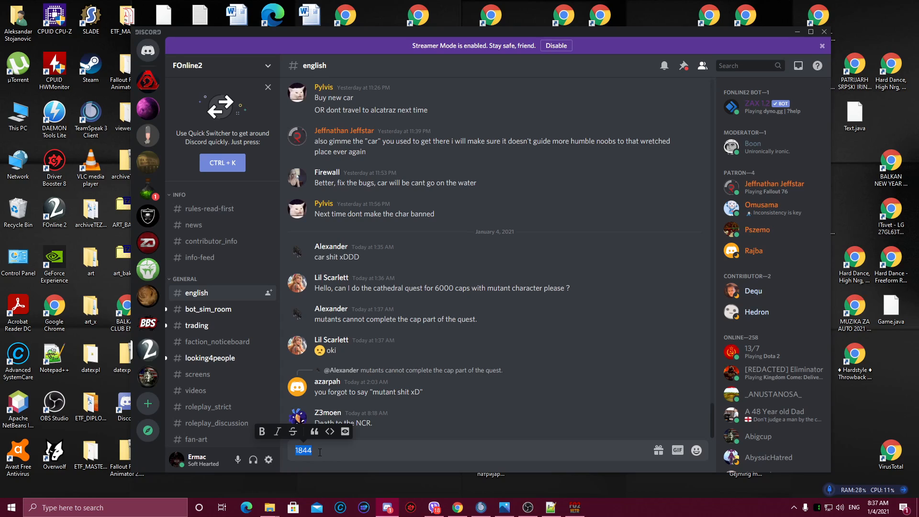
pyautogui.click(320, 452)
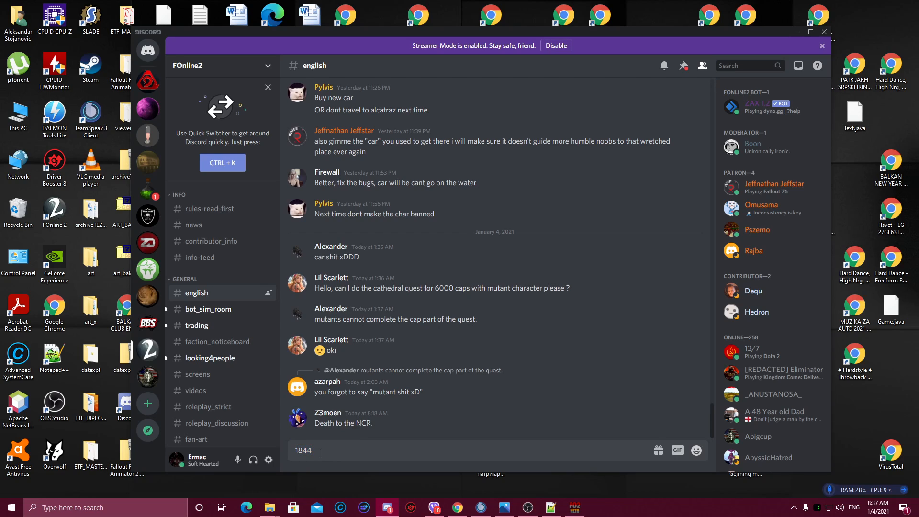
pyautogui.moveTo(320, 452); pyautogui.dragTo(297, 449)
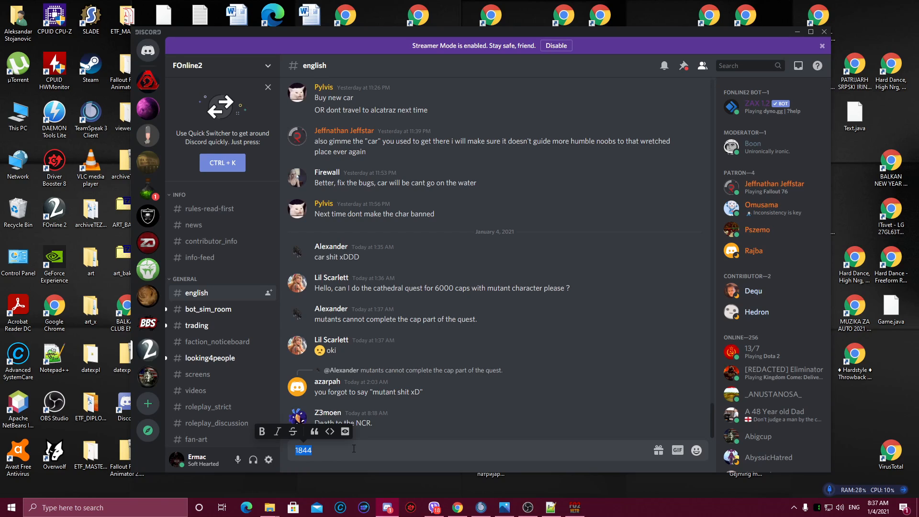
# Step: Switch to OBS
pyautogui.click(530, 508)
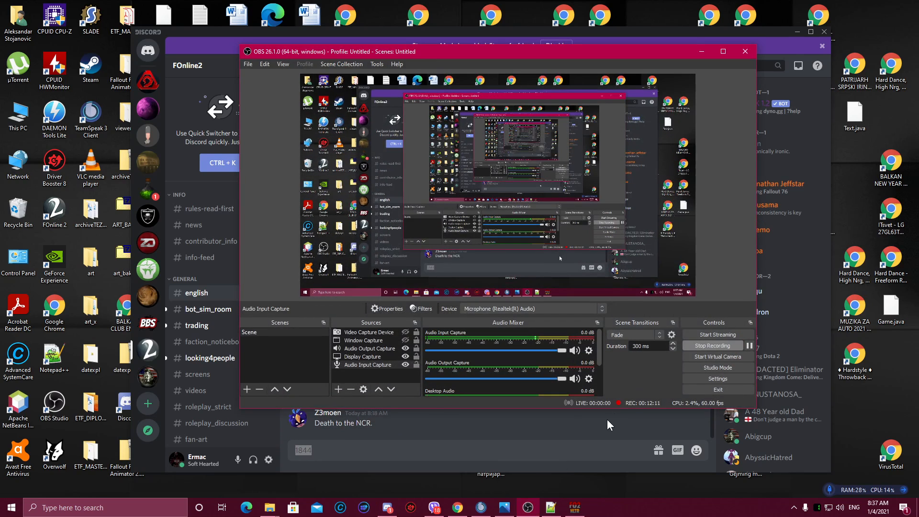